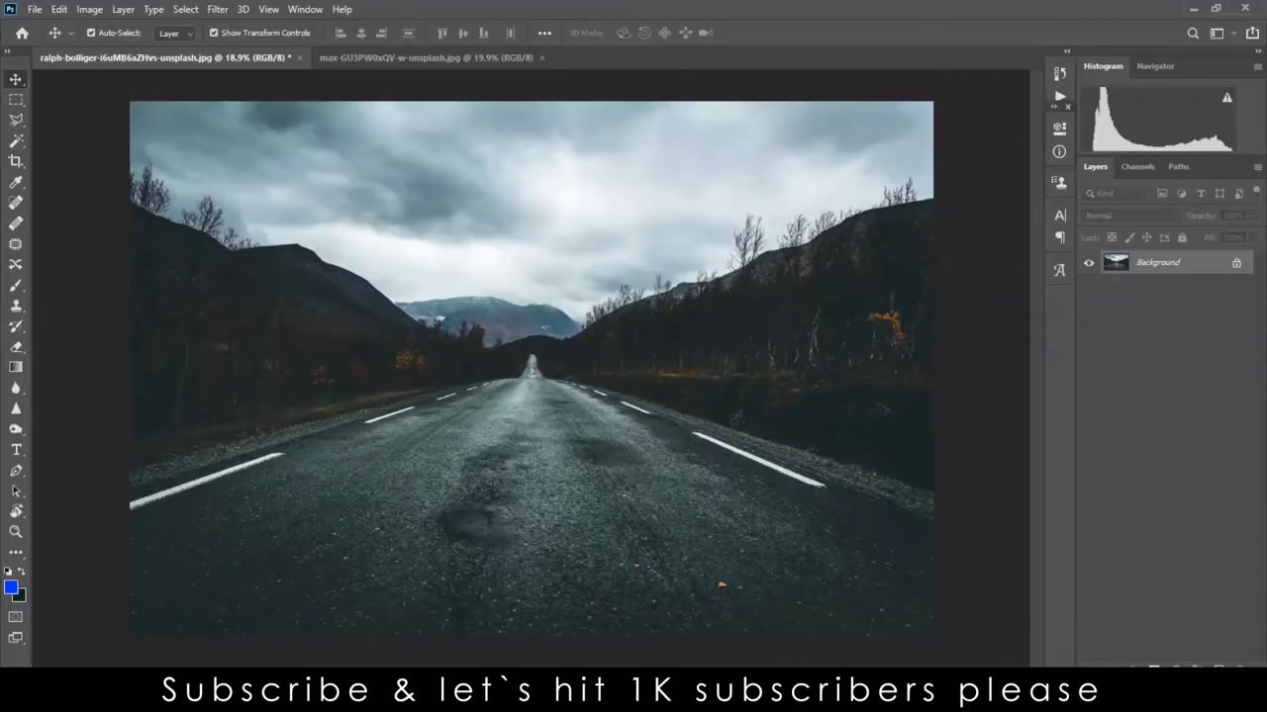
# Place the swimmer photo over the road, enlarged and lowered to cover the whole canvas.
pyautogui.click(215, 638)
pyautogui.moveTo(481, 495); pyautogui.dragTo(529, 500)
pyautogui.moveTo(820, 359); pyautogui.dragTo(924, 354)
pyautogui.moveTo(583, 405); pyautogui.dragTo(586, 438)
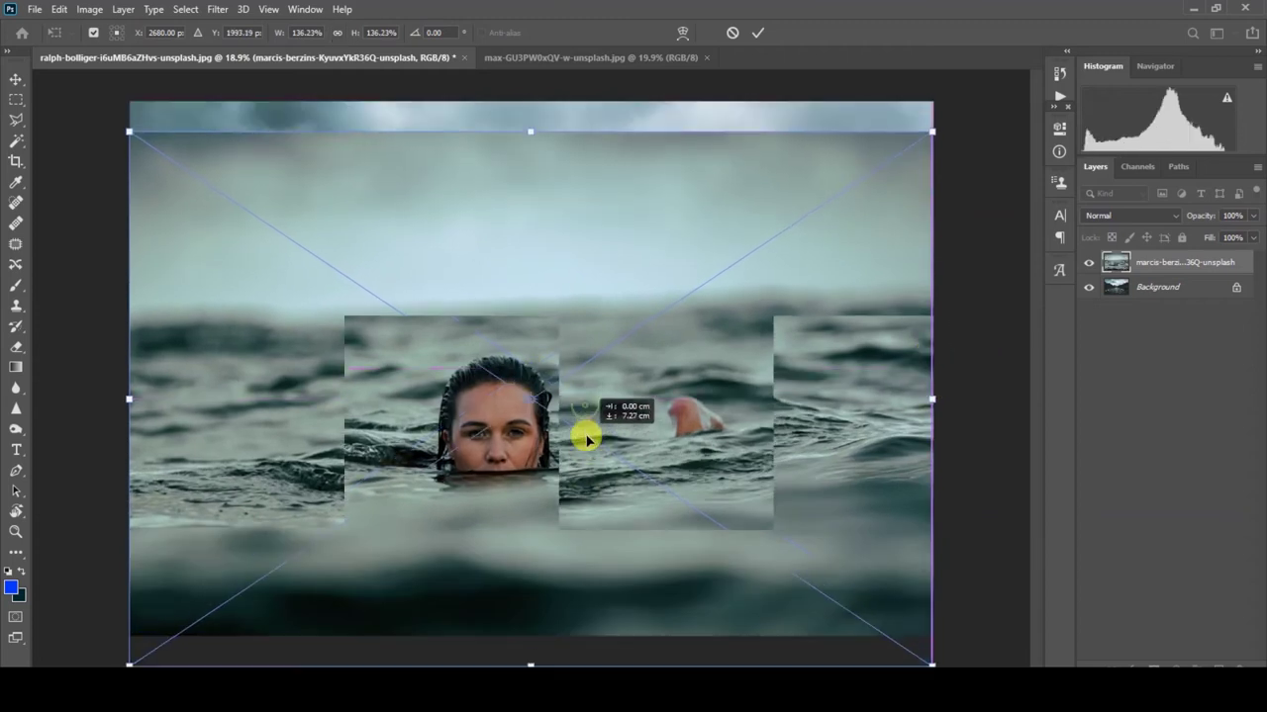
pyautogui.press('Return')
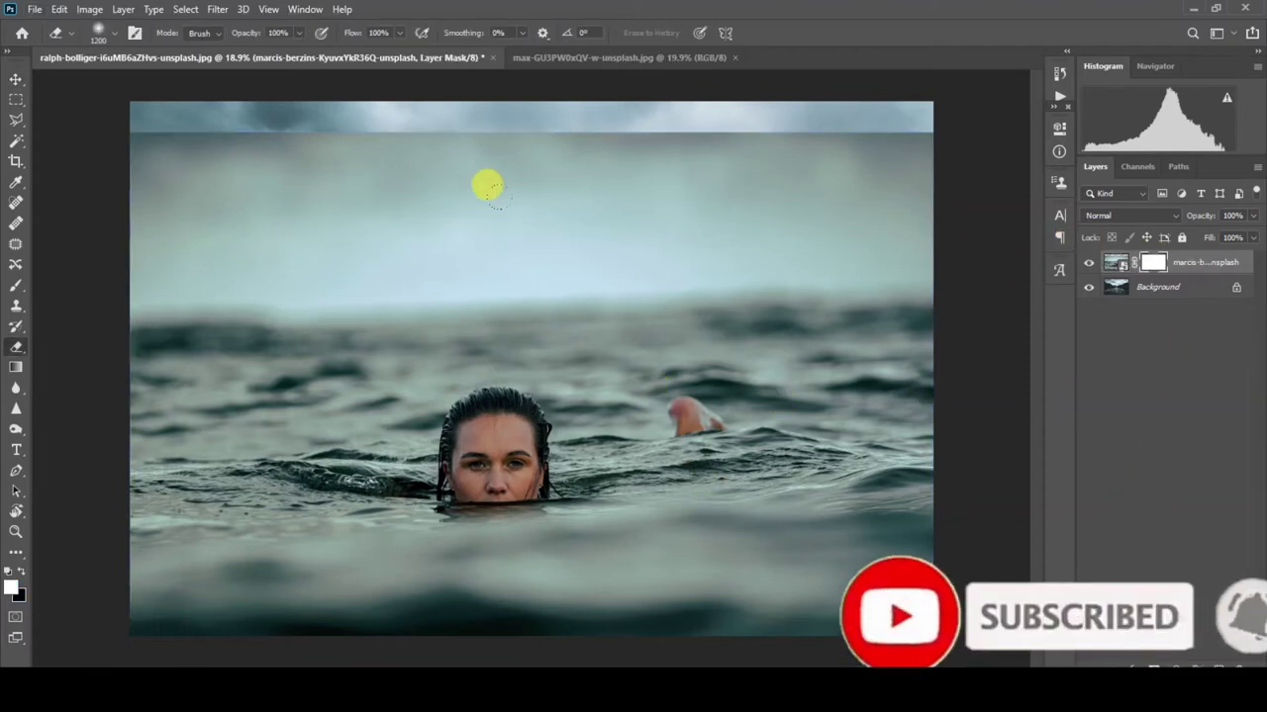
# Mask out the swimmer photo's sky, left water and the road's vanishing point with a soft brush.
pyautogui.moveTo(168, 182)
pyautogui.mouseDown()
pyautogui.moveTo(195, 112)
pyautogui.moveTo(113, 204)
pyautogui.moveTo(218, 221)
pyautogui.moveTo(90, 297)
pyautogui.moveTo(79, 350)
pyautogui.moveTo(353, 211)
pyautogui.moveTo(574, 142)
pyautogui.moveTo(679, 34)
pyautogui.moveTo(758, 113)
pyautogui.moveTo(57, 93)
pyautogui.moveTo(593, 125)
pyautogui.moveTo(762, 175)
pyautogui.moveTo(634, 215)
pyautogui.moveTo(535, 221)
pyautogui.moveTo(382, 199)
pyautogui.mouseUp()
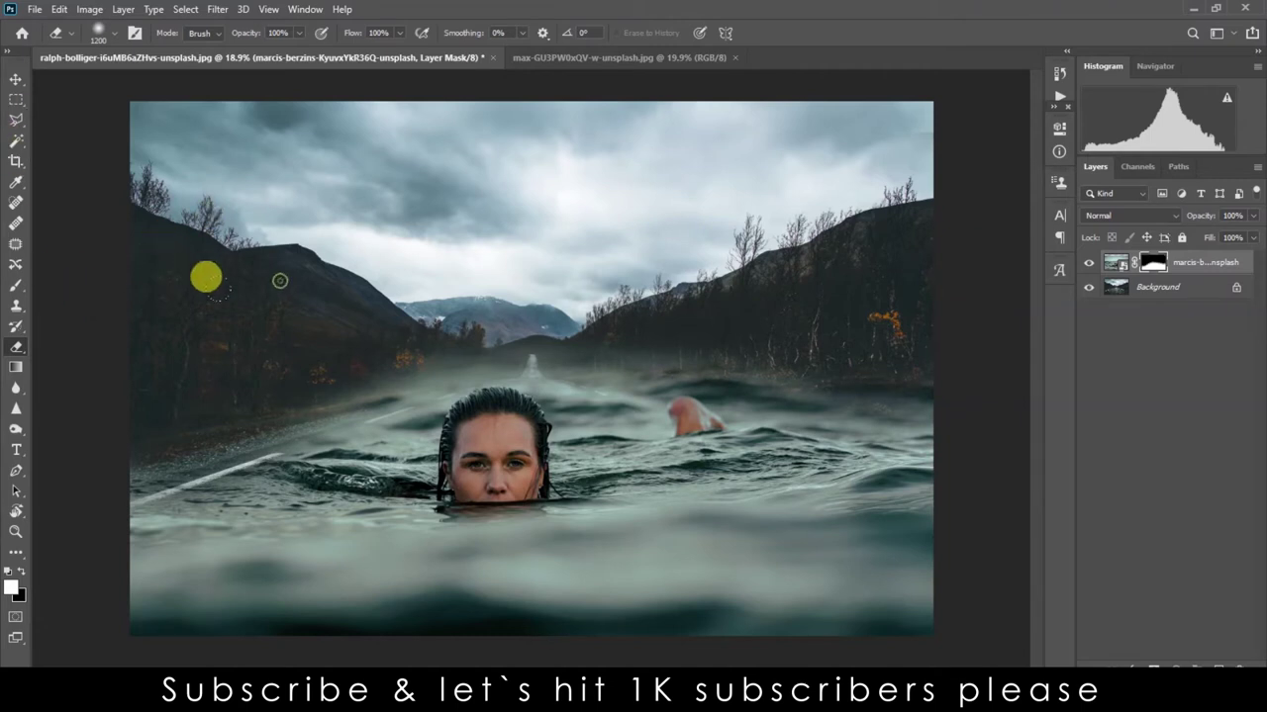
pyautogui.moveTo(294, 362); pyautogui.dragTo(441, 425)
pyautogui.rightClick(482, 317)
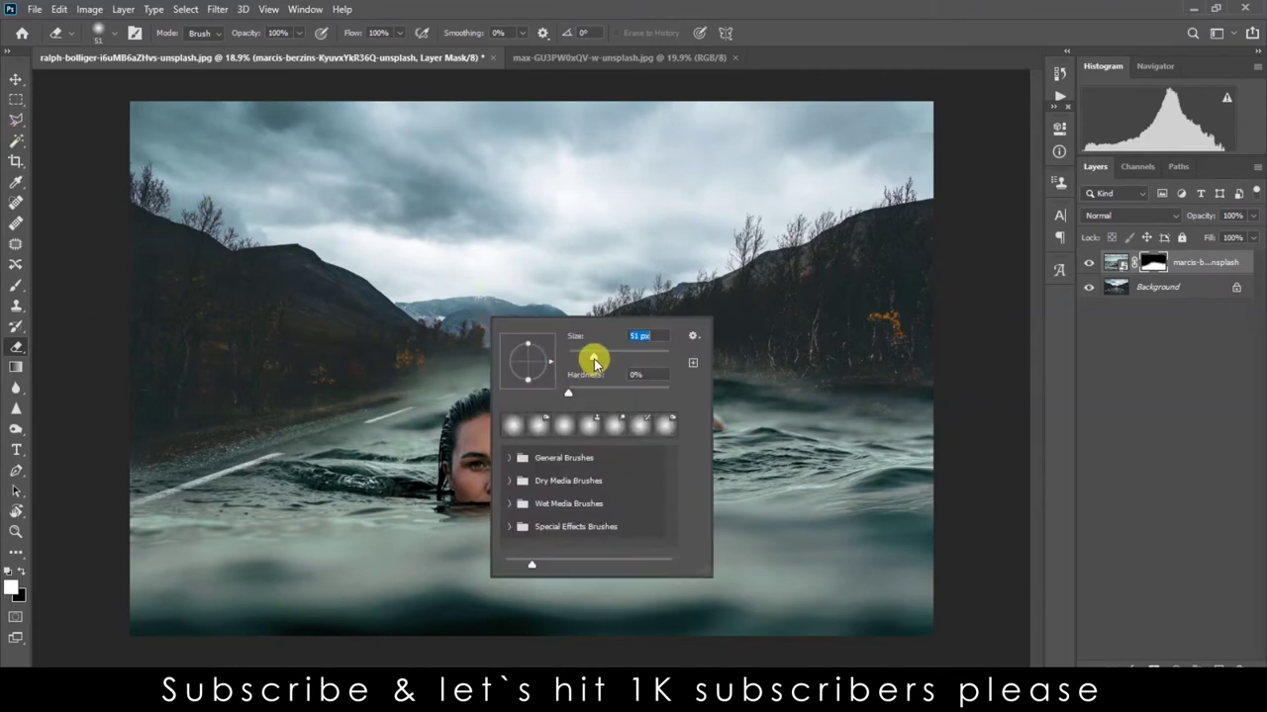
pyautogui.press('Return')
pyautogui.rightClick(421, 379)
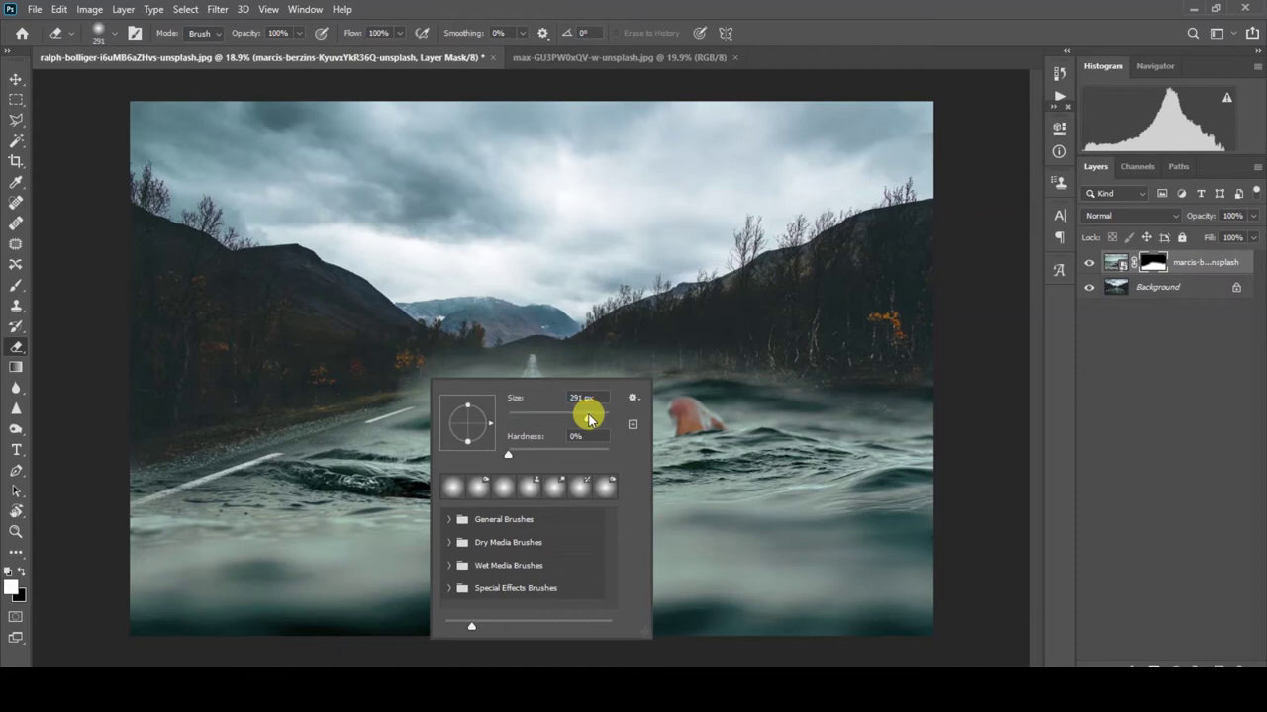
pyautogui.press('Return')
pyautogui.moveTo(442, 332)
pyautogui.mouseDown()
pyautogui.moveTo(560, 330)
pyautogui.moveTo(459, 334)
pyautogui.moveTo(390, 372)
pyautogui.mouseUp()
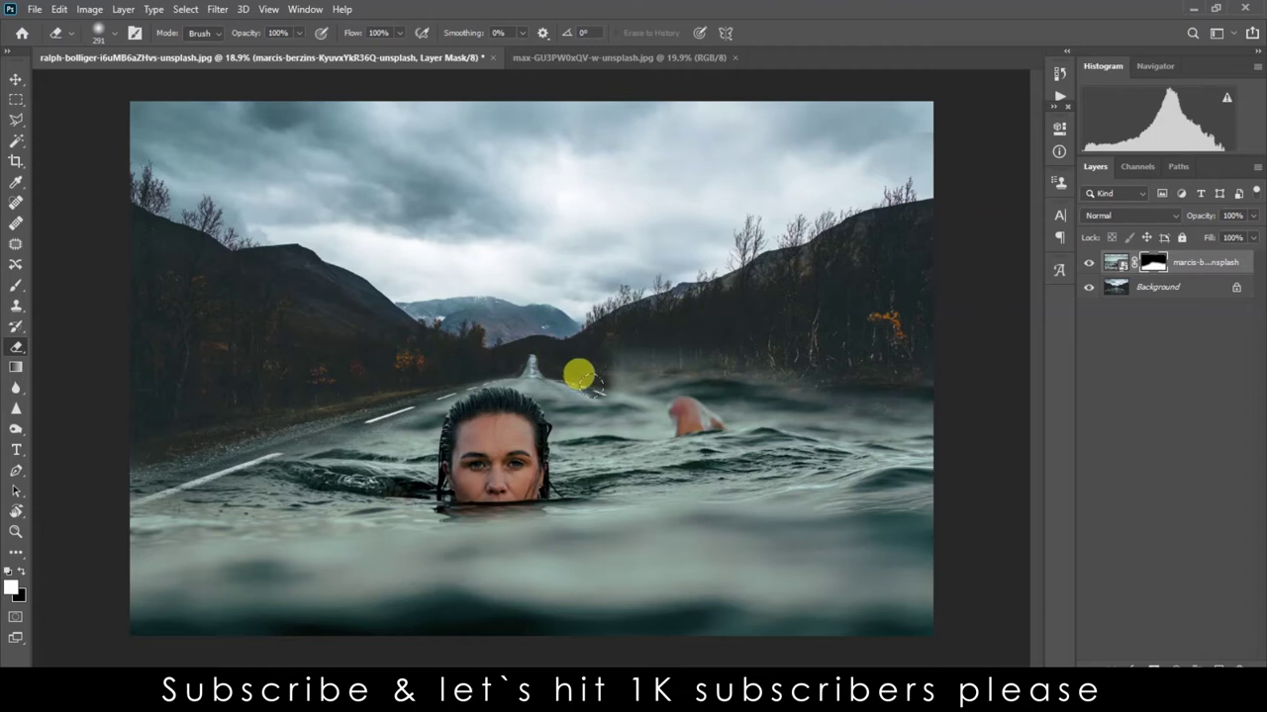
# Move the swimmer layer further down and begin masking the water on the right.
pyautogui.press('v')
pyautogui.scroll(-2, 758, 399)
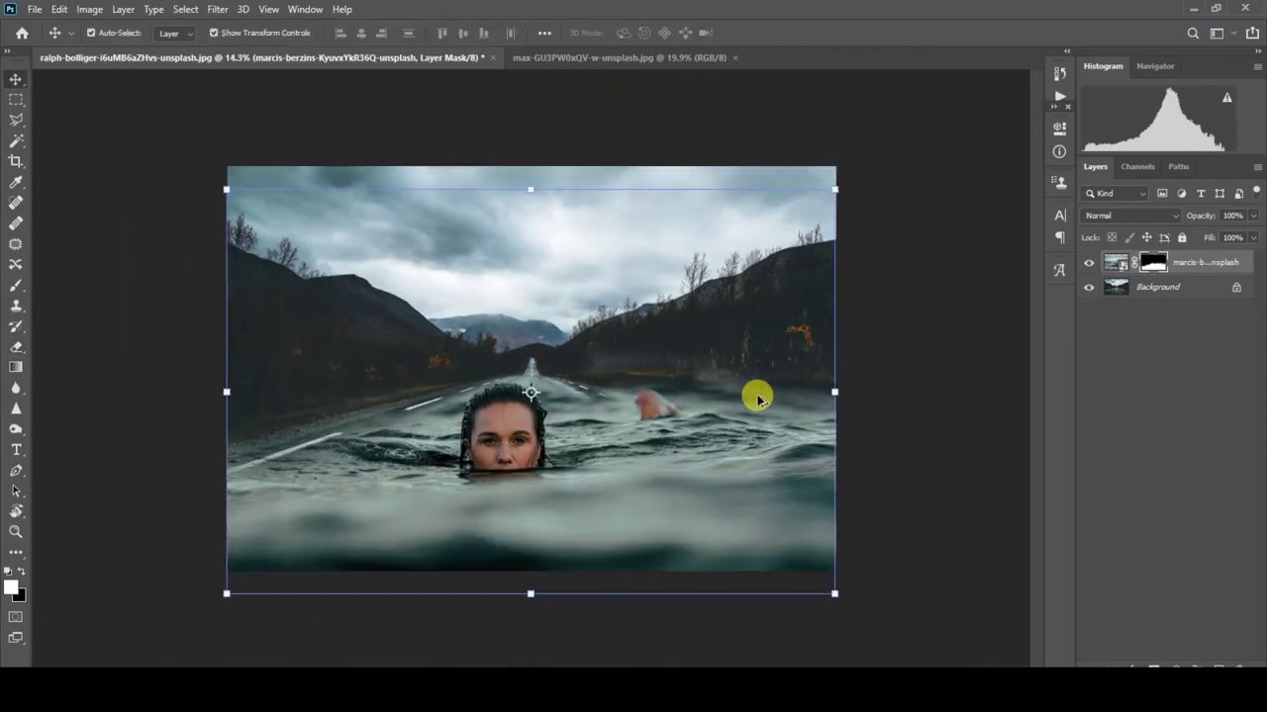
pyautogui.moveTo(673, 466)
pyautogui.mouseDown()
pyautogui.moveTo(677, 510)
pyautogui.moveTo(678, 481)
pyautogui.mouseUp()
pyautogui.press('e')
pyautogui.moveTo(706, 367); pyautogui.dragTo(800, 425)
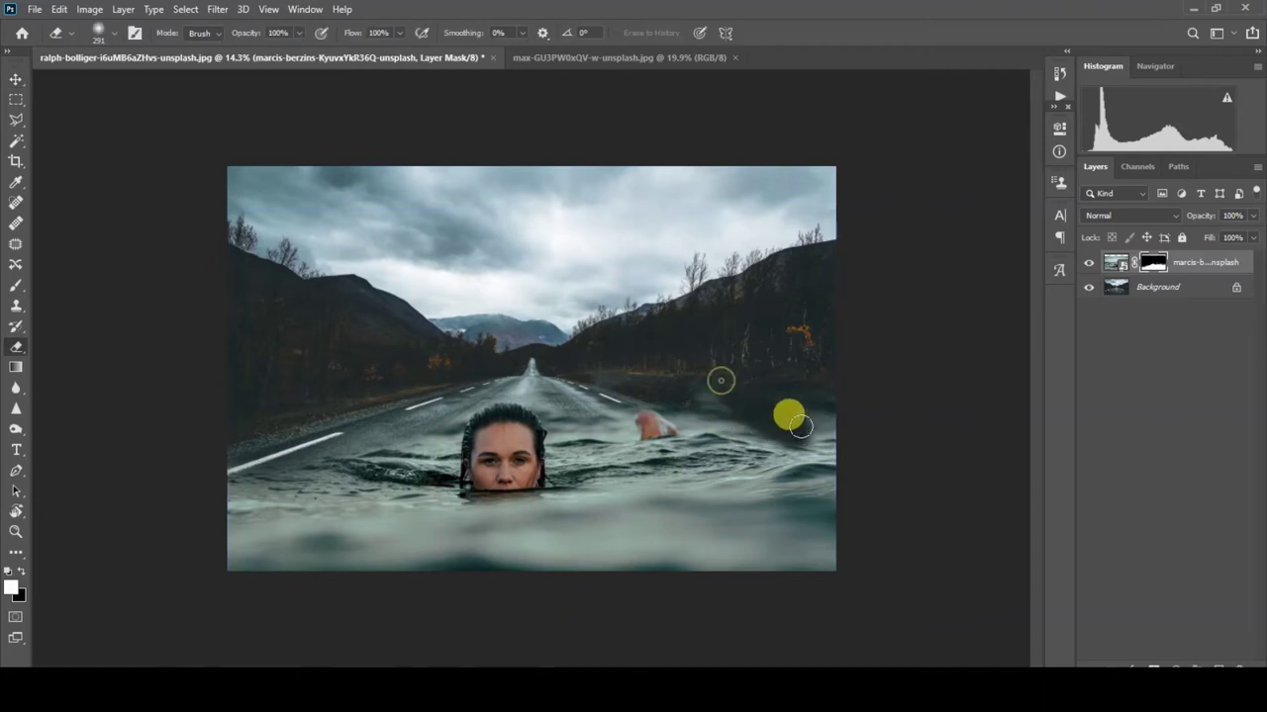
# Resize the eraser brush, settling on 152 px.
pyautogui.rightClick(767, 408)
pyautogui.click(599, 163)
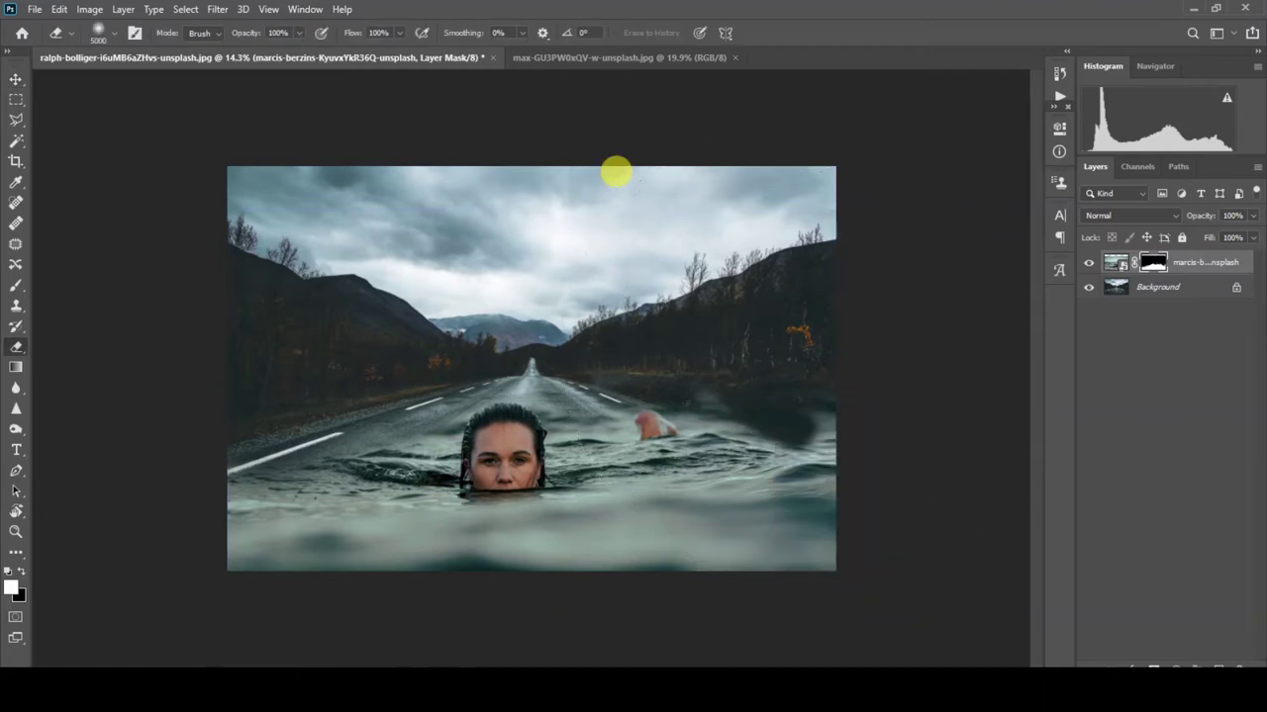
pyautogui.rightClick(693, 382)
pyautogui.click(894, 312)
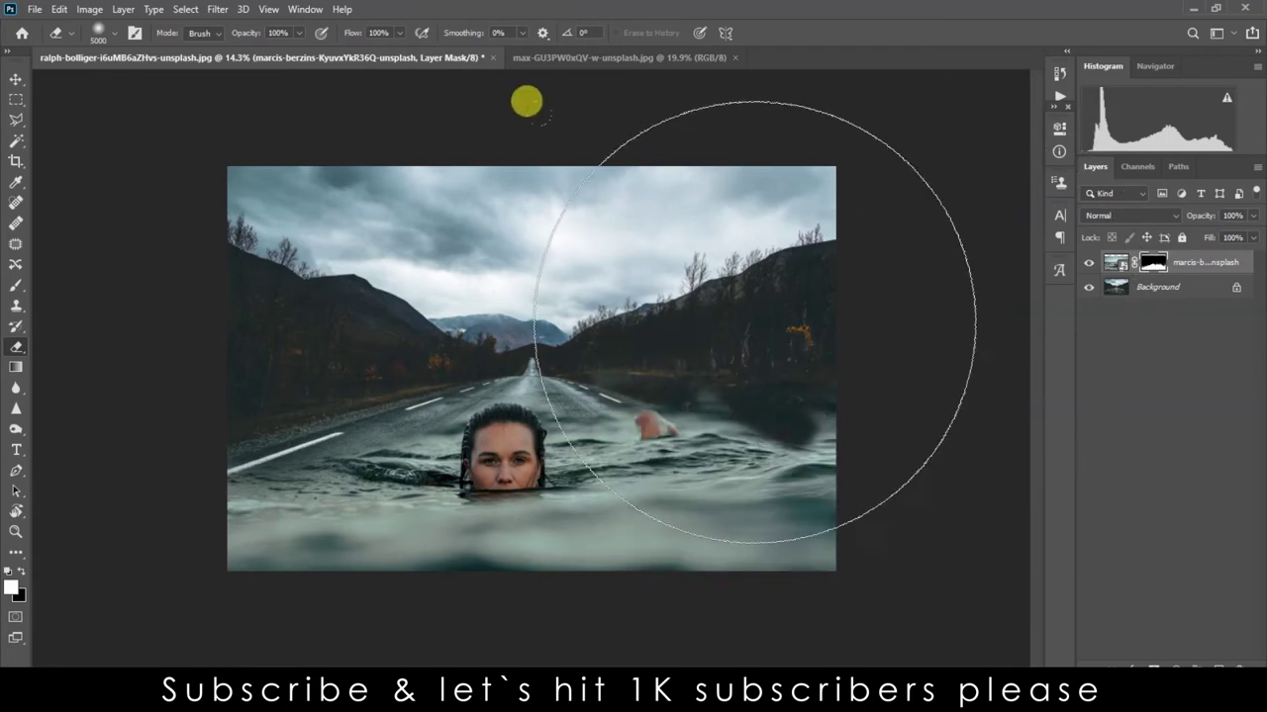
pyautogui.rightClick(735, 322)
pyautogui.click(898, 266)
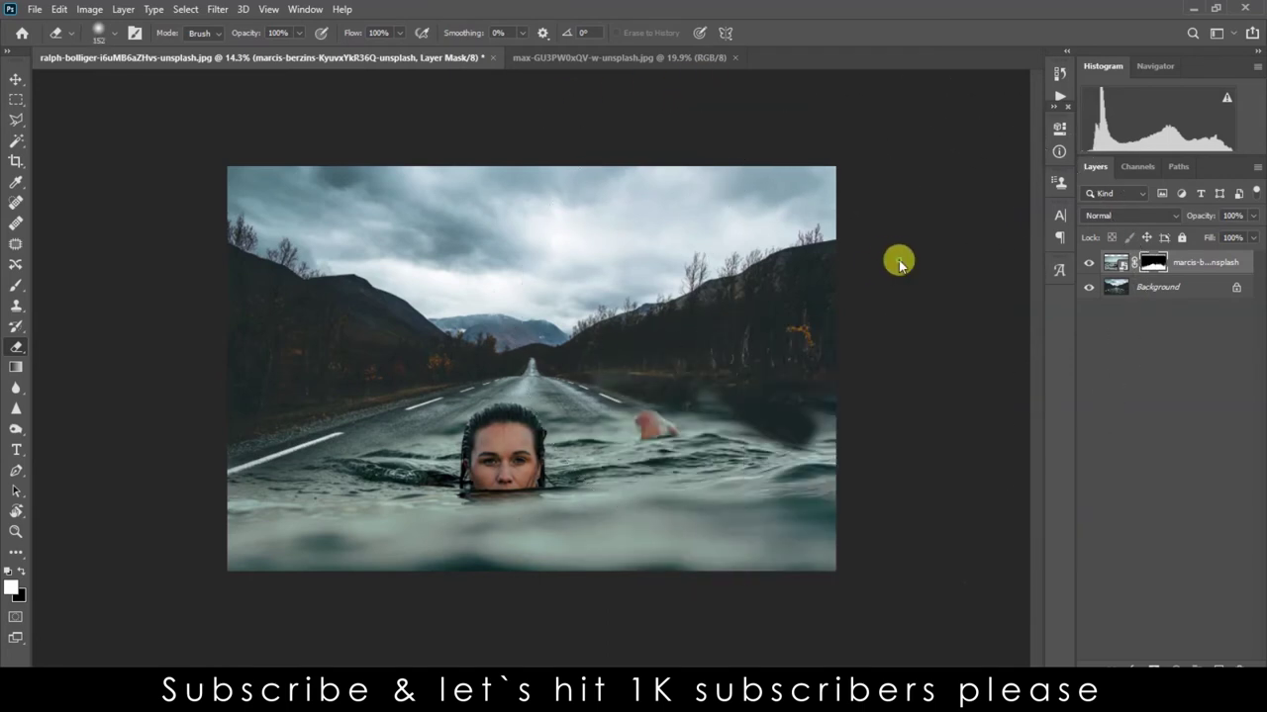
# Mask the right-side water to reveal the road's right edge and lane markings.
pyautogui.moveTo(673, 477); pyautogui.dragTo(776, 439)
pyautogui.moveTo(742, 383)
pyautogui.mouseDown()
pyautogui.moveTo(851, 438)
pyautogui.moveTo(832, 461)
pyautogui.moveTo(853, 484)
pyautogui.mouseUp()
pyautogui.moveTo(778, 432)
pyautogui.mouseDown()
pyautogui.moveTo(767, 413)
pyautogui.moveTo(741, 413)
pyautogui.moveTo(772, 445)
pyautogui.moveTo(693, 353)
pyautogui.moveTo(700, 373)
pyautogui.mouseUp()
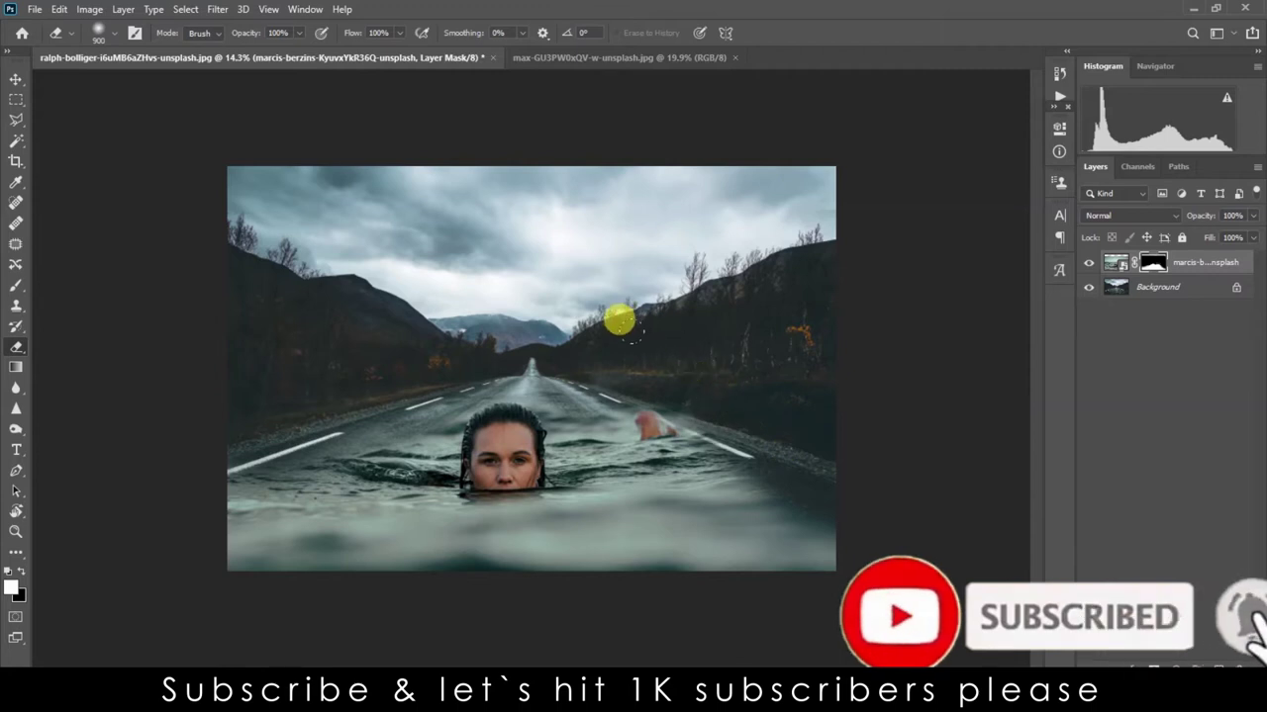
pyautogui.press('i')
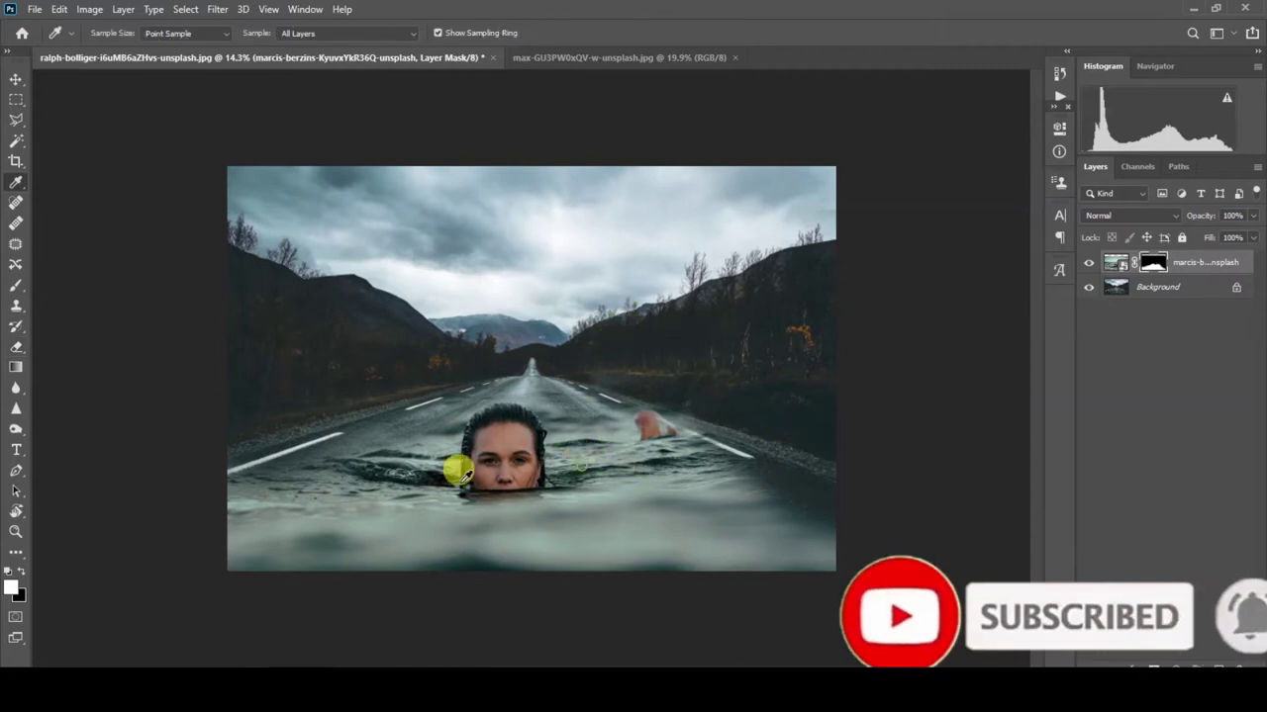
# Sample a light grey from the water as the foreground colour.
pyautogui.click(12, 591)
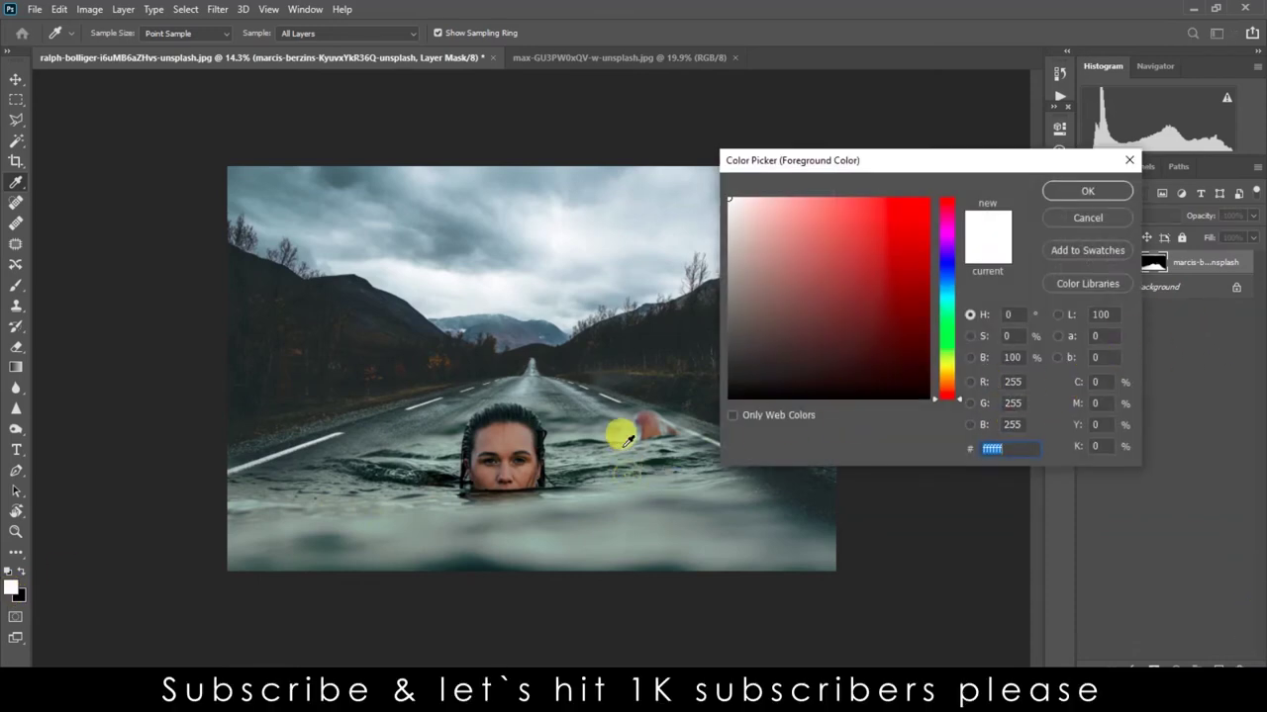
pyautogui.press('Return')
pyautogui.click(12, 587)
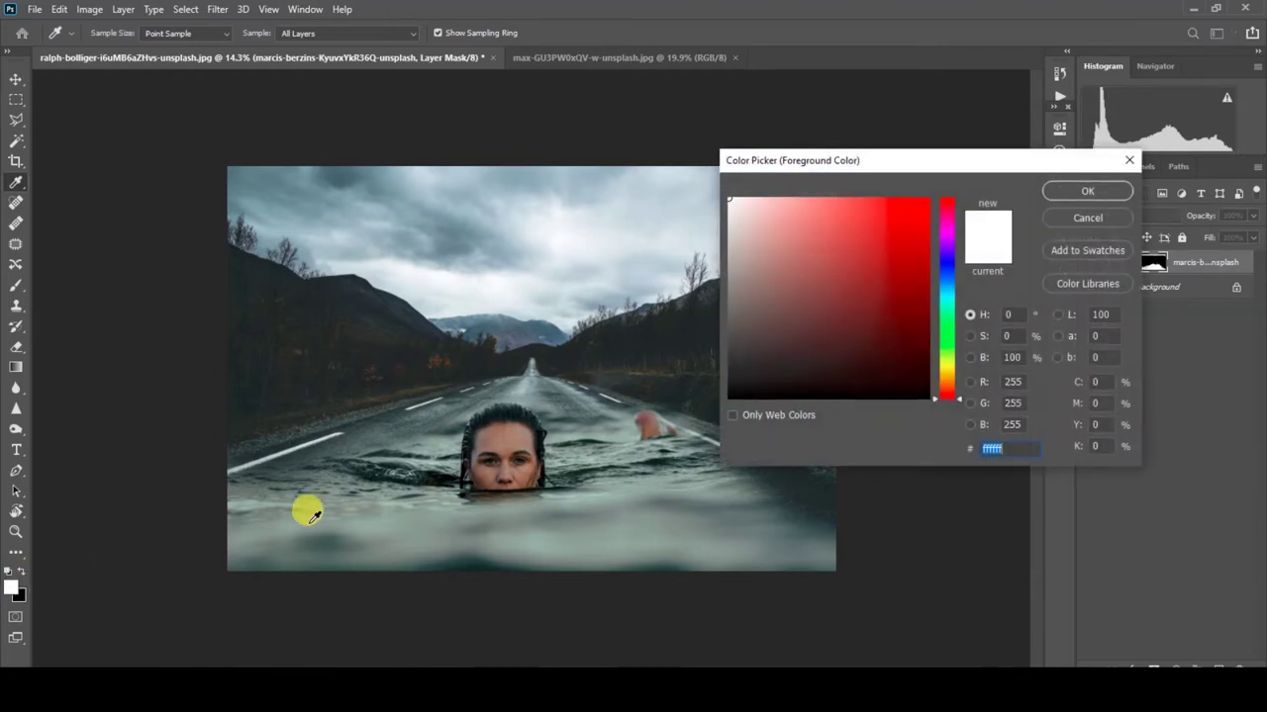
pyautogui.click(393, 453)
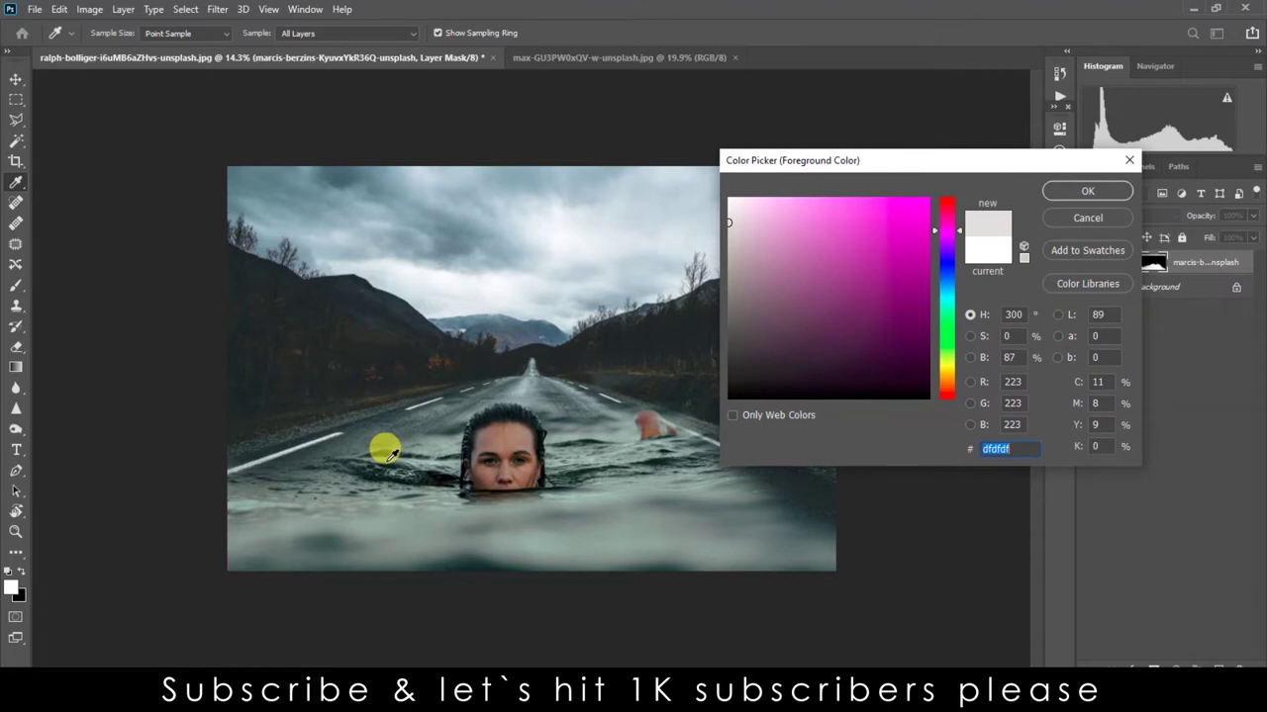
pyautogui.click(1103, 217)
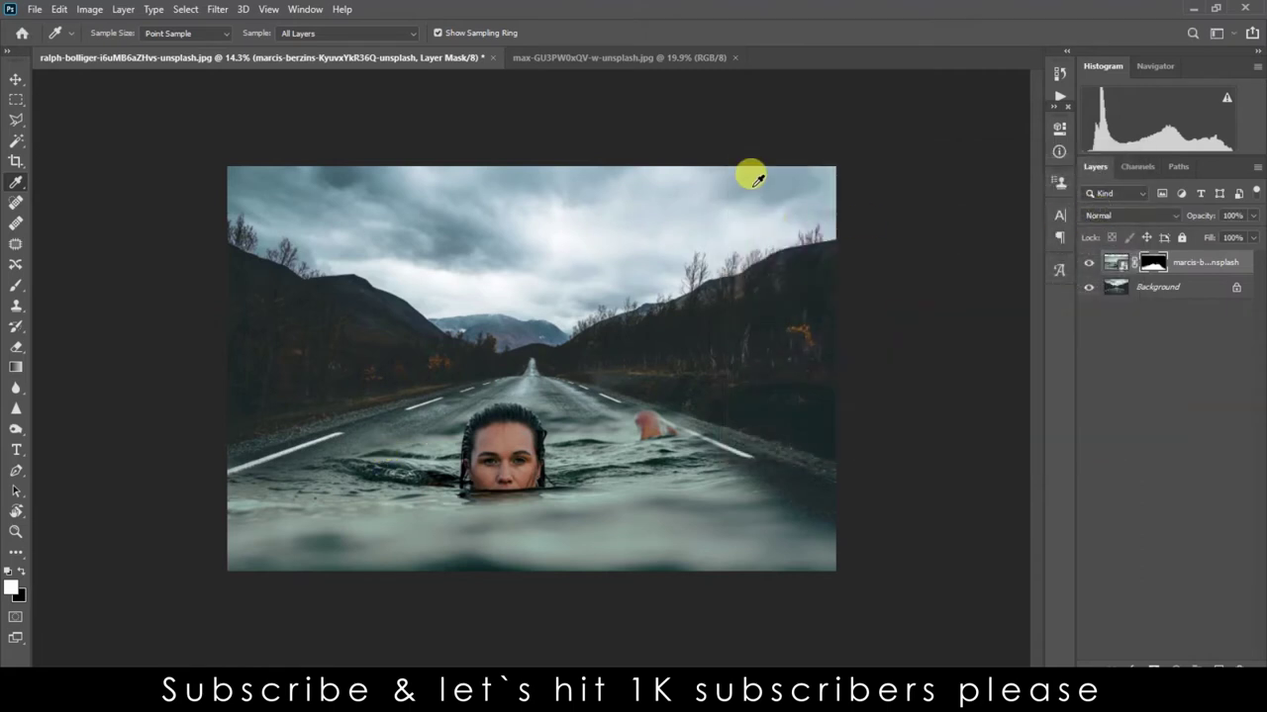
# Add a Hue/Saturation adjustment layer with Cyans saturation at -100.
pyautogui.click(1162, 661)
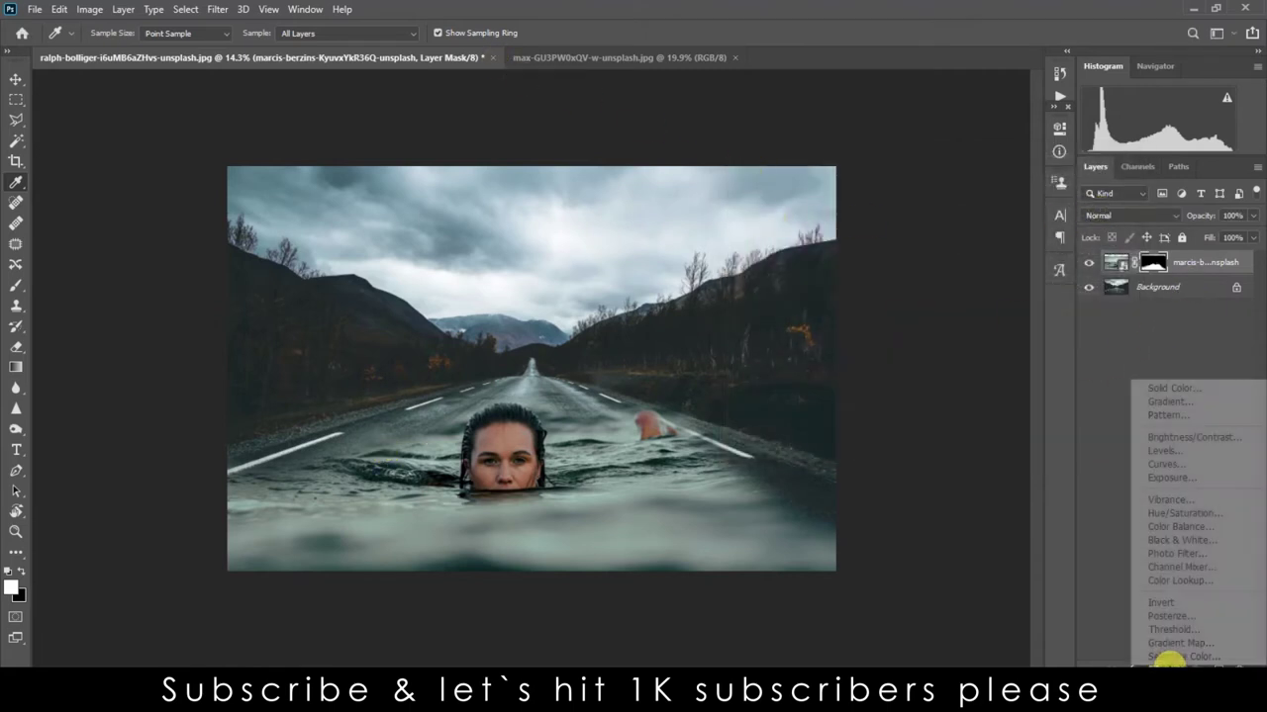
pyautogui.click(1097, 512)
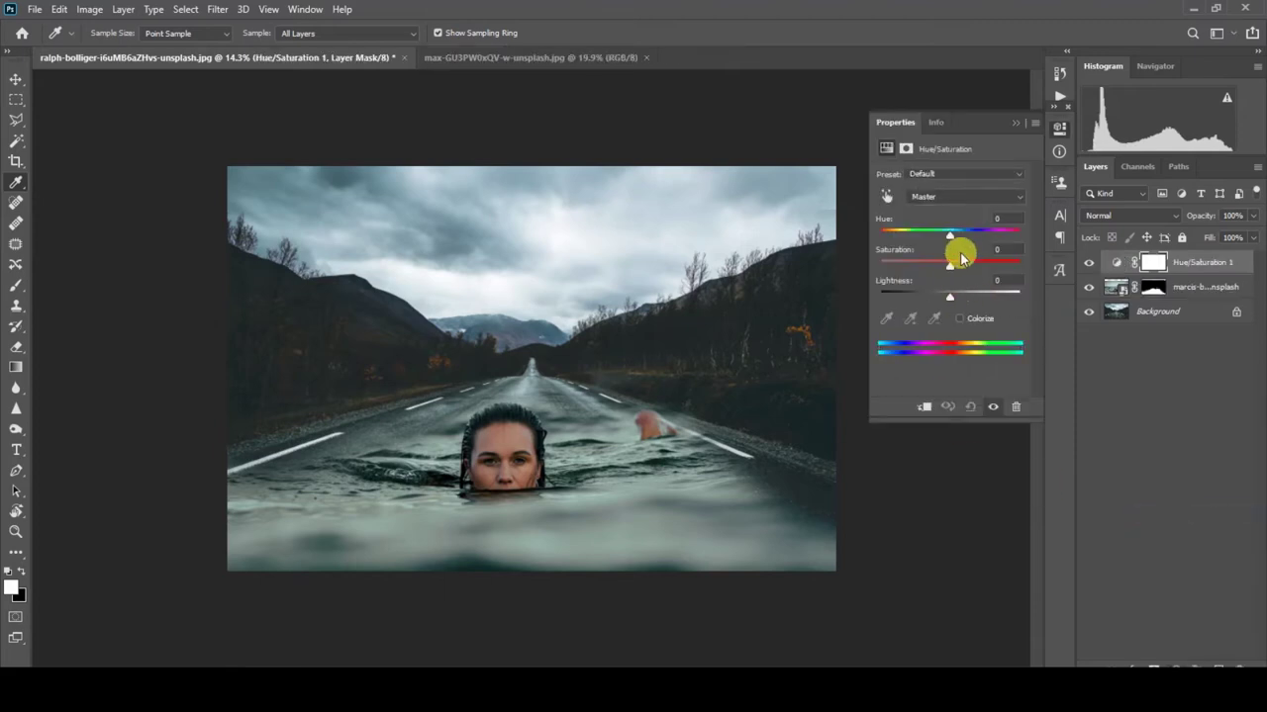
pyautogui.click(952, 196)
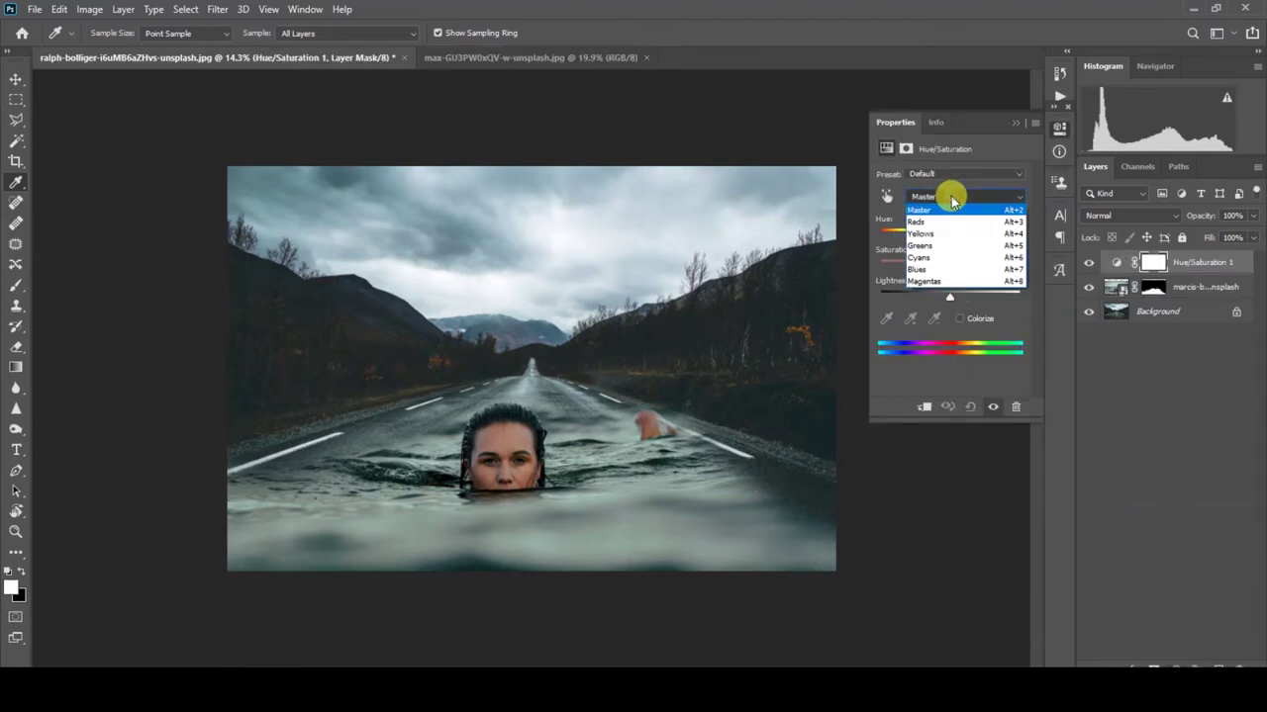
pyautogui.click(956, 259)
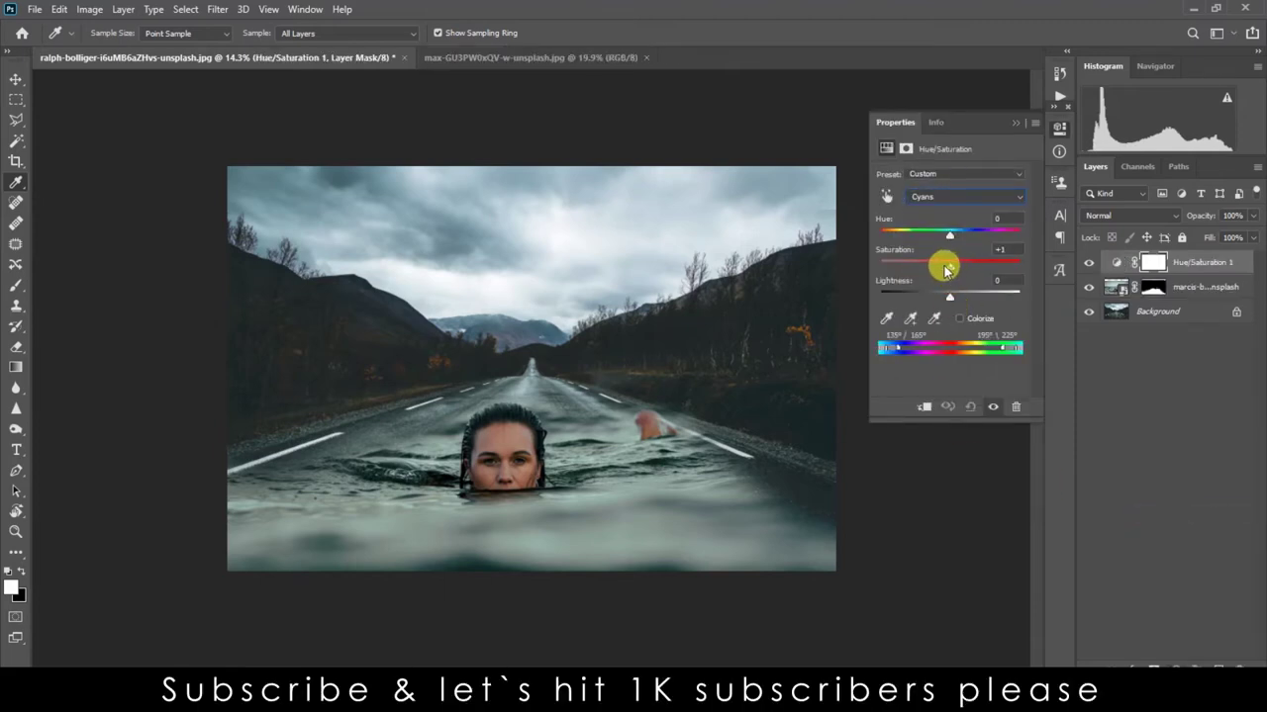
pyautogui.click(1013, 120)
# Zoom in on the woman's face, then fit the whole image on screen.
pyautogui.rightClick(578, 414)
pyautogui.scroll(2, 574, 415)
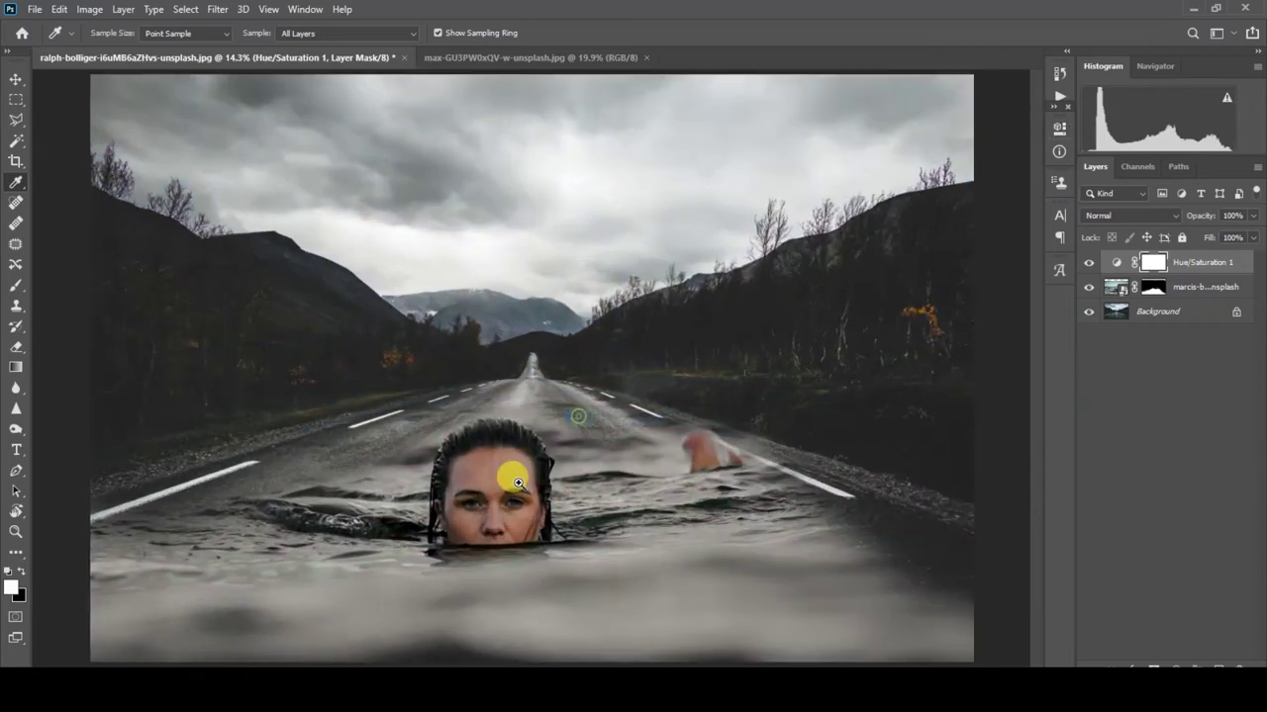
pyautogui.scroll(2, 574, 416)
pyautogui.scroll(2, 574, 396)
pyautogui.scroll(-3, 569, 356)
pyautogui.press('v')
pyautogui.rightClick(540, 374)
pyautogui.click(562, 384)
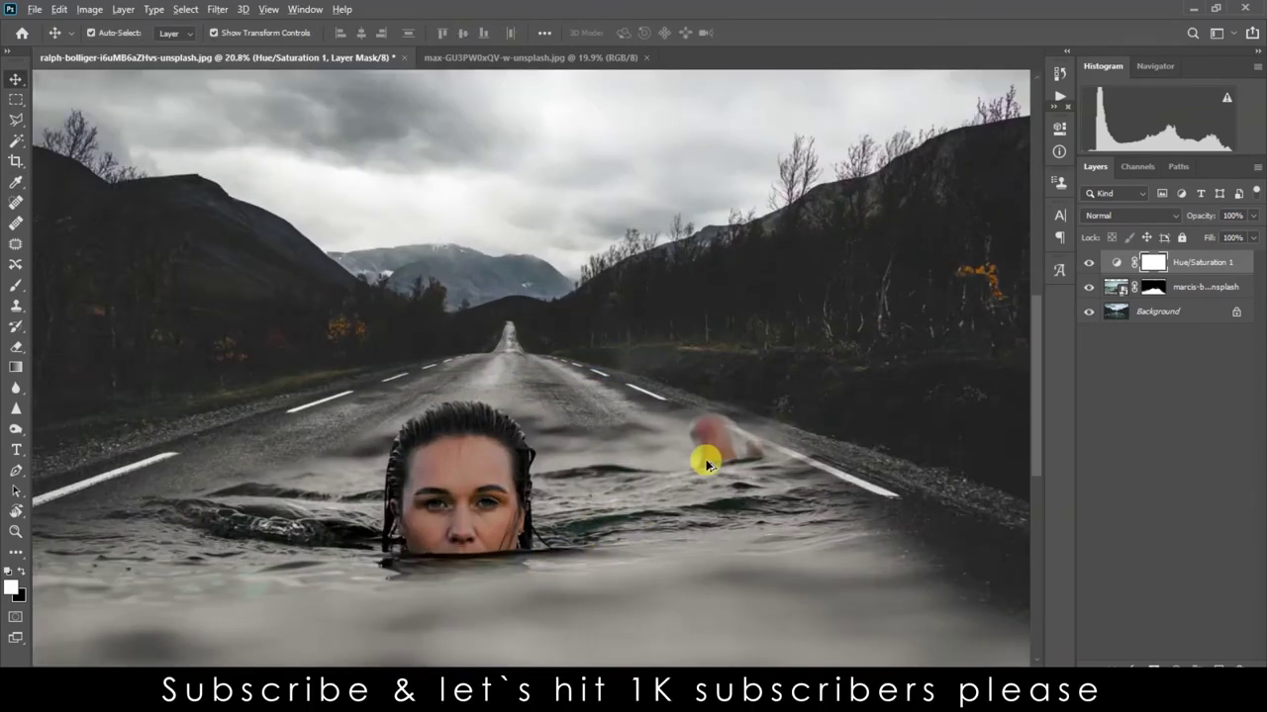
# Set the eraser to a soft 228 px brush with 0% hardness.
pyautogui.scroll(2, 702, 452)
pyautogui.scroll(1, 737, 396)
pyautogui.scroll(1, 730, 366)
pyautogui.press('e')
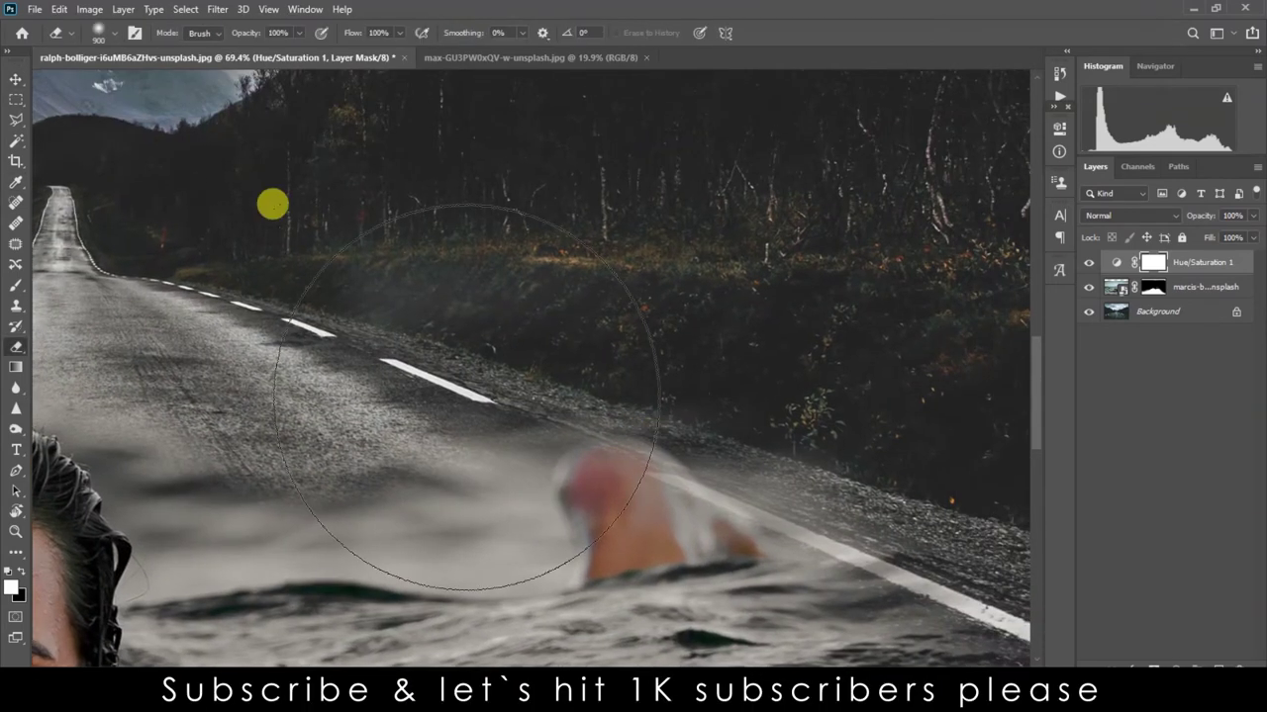
pyautogui.rightClick(665, 397)
pyautogui.click(512, 415)
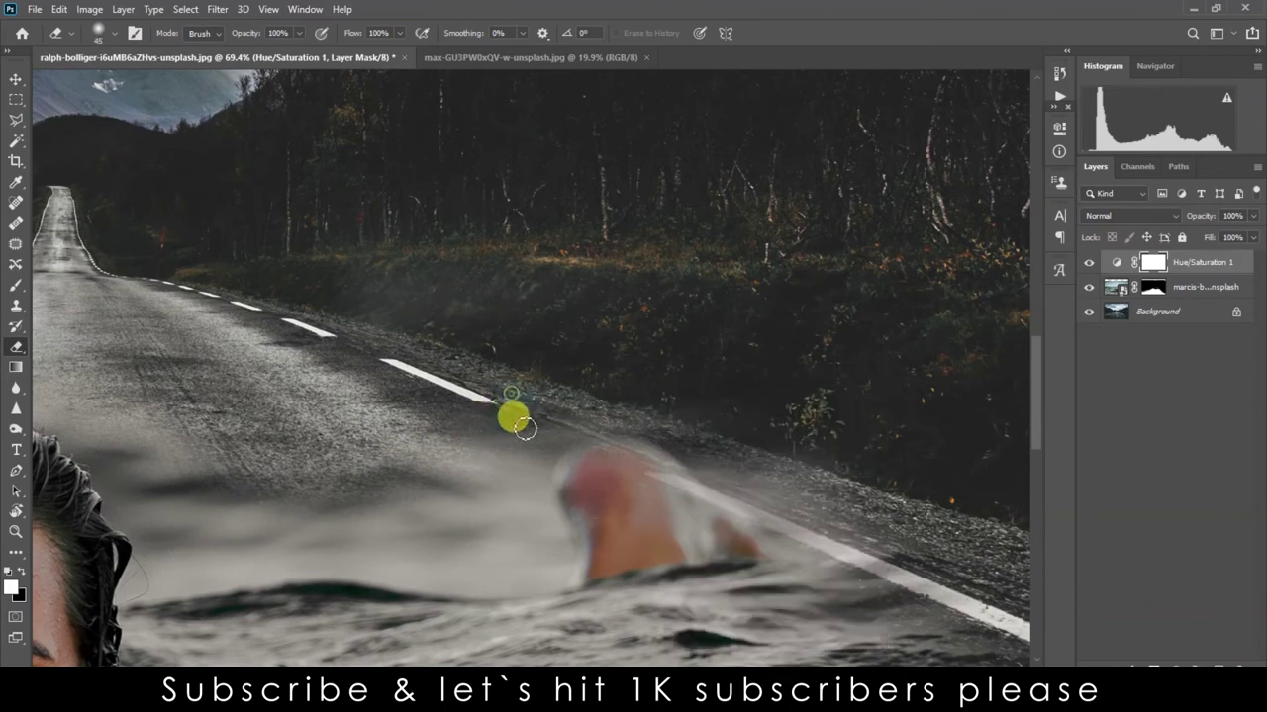
pyautogui.rightClick(523, 421)
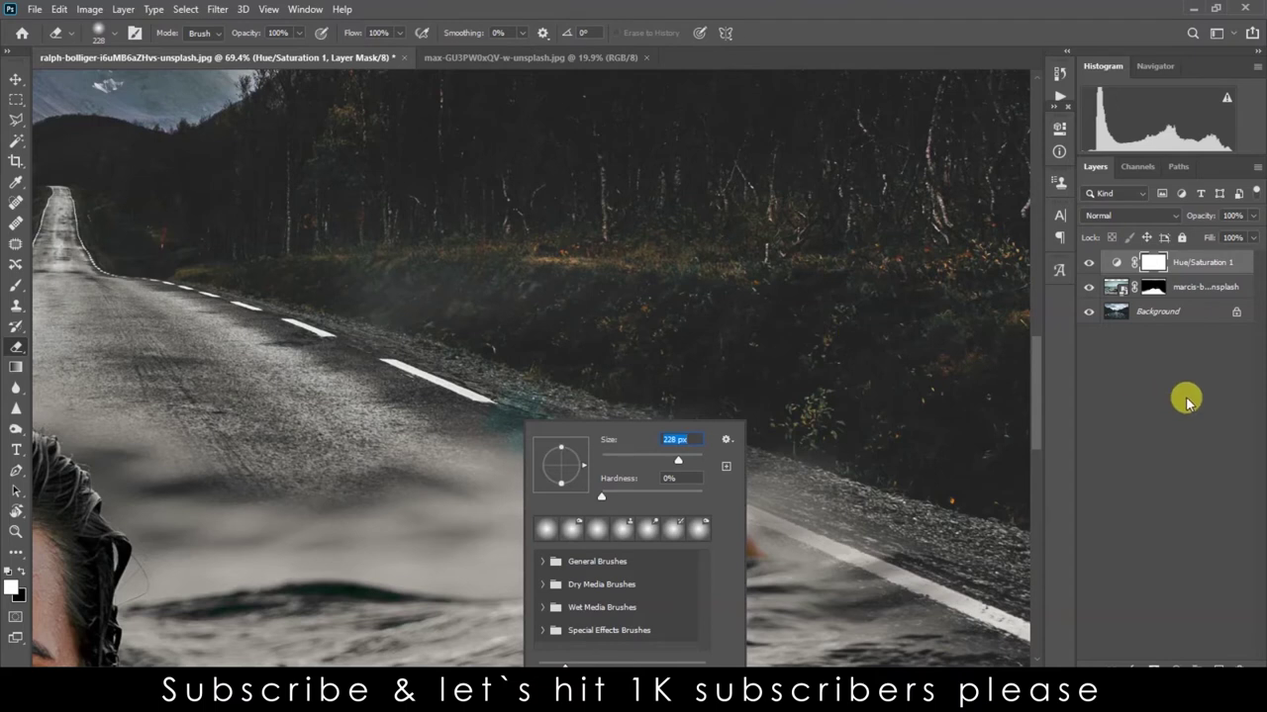
pyautogui.click(1187, 401)
# Target the swimmer layer's mask and review the water edge around the woman's face.
pyautogui.click(1171, 287)
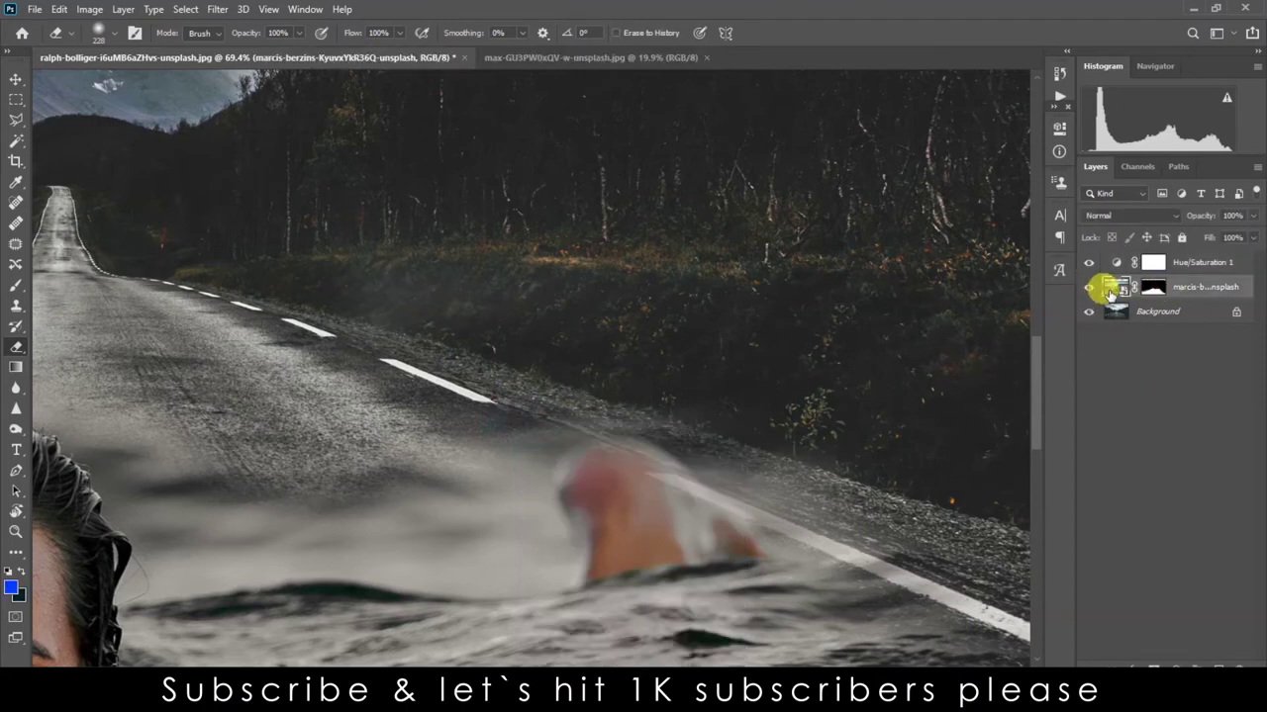
pyautogui.click(1154, 288)
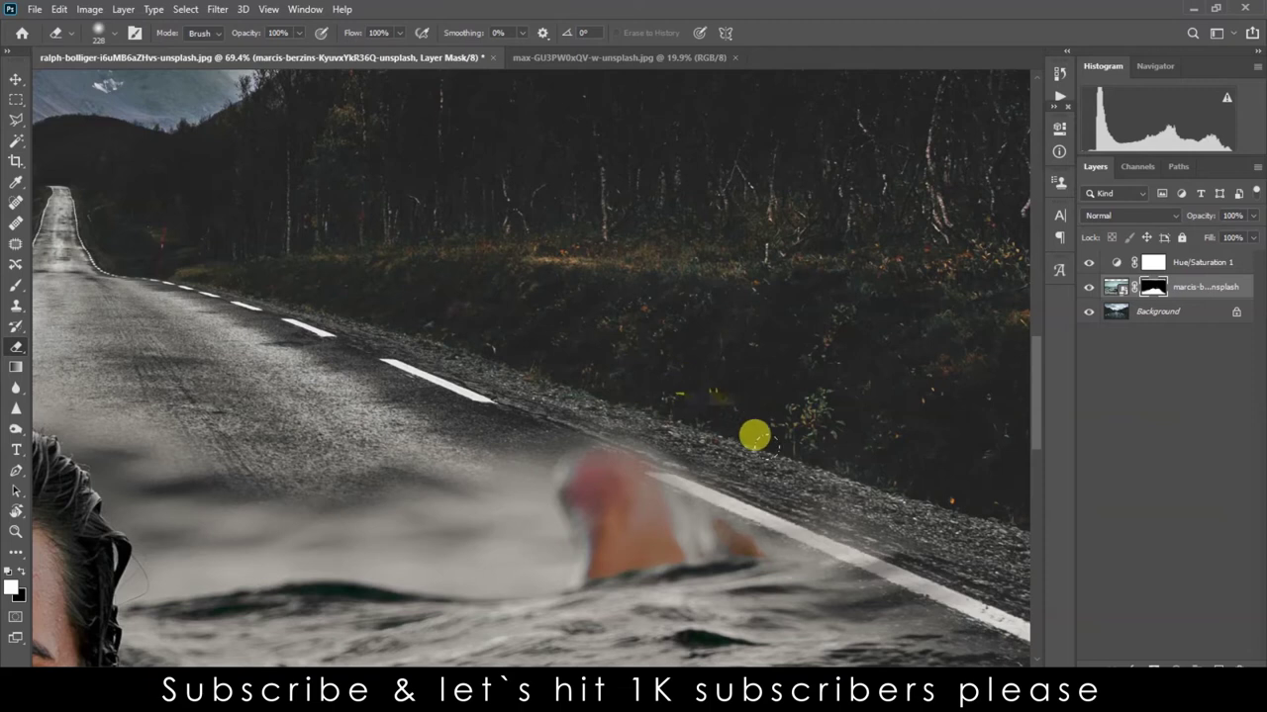
pyautogui.moveTo(240, 382); pyautogui.dragTo(707, 429)
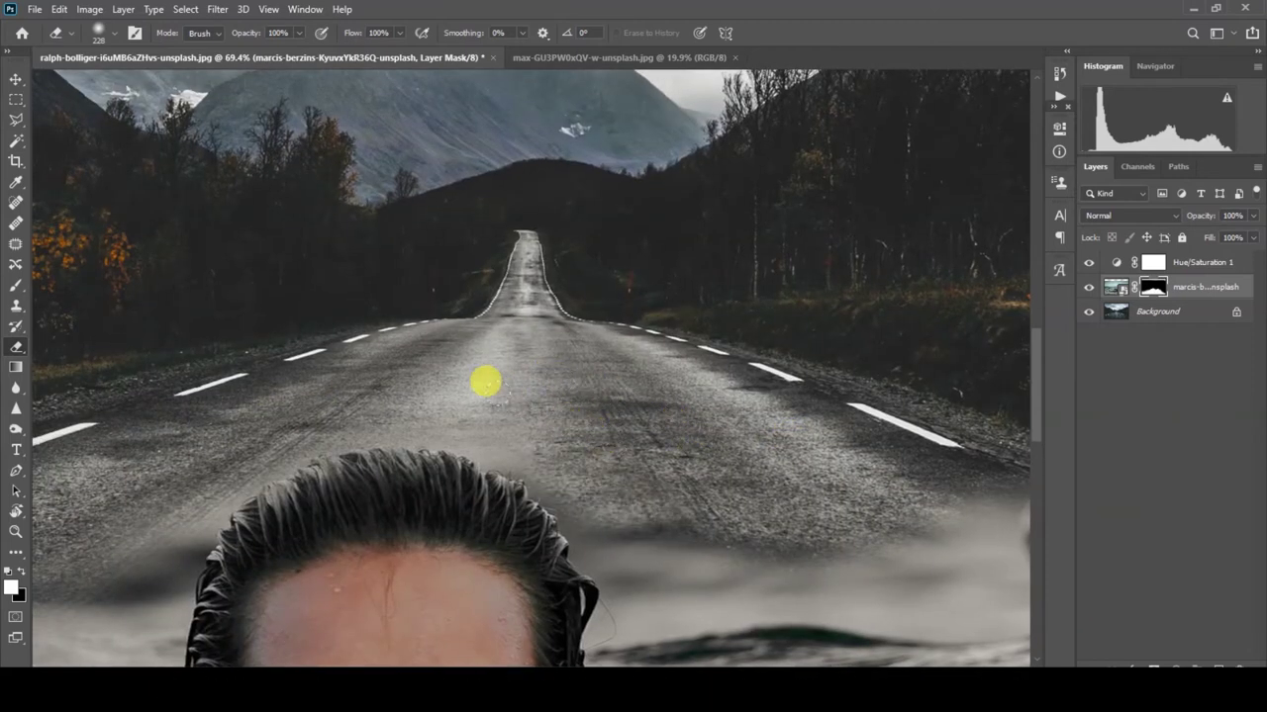
pyautogui.moveTo(380, 332); pyautogui.dragTo(637, 283)
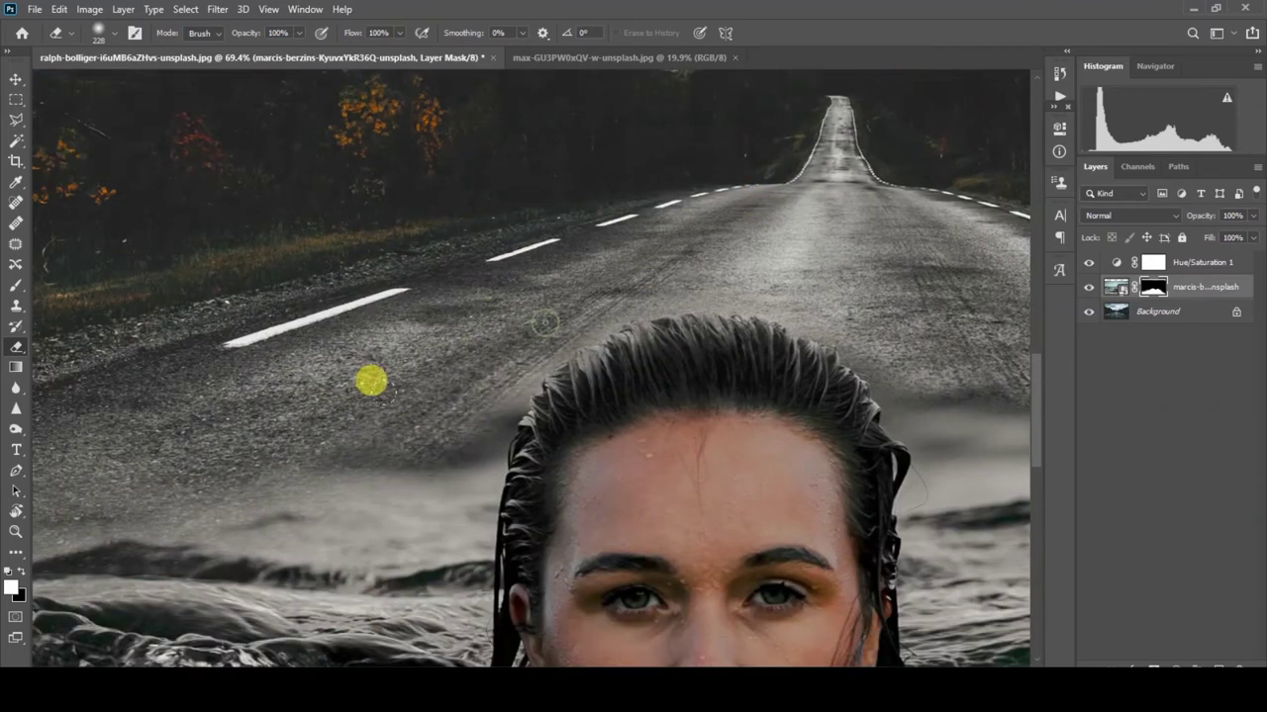
pyautogui.moveTo(262, 398); pyautogui.dragTo(475, 263)
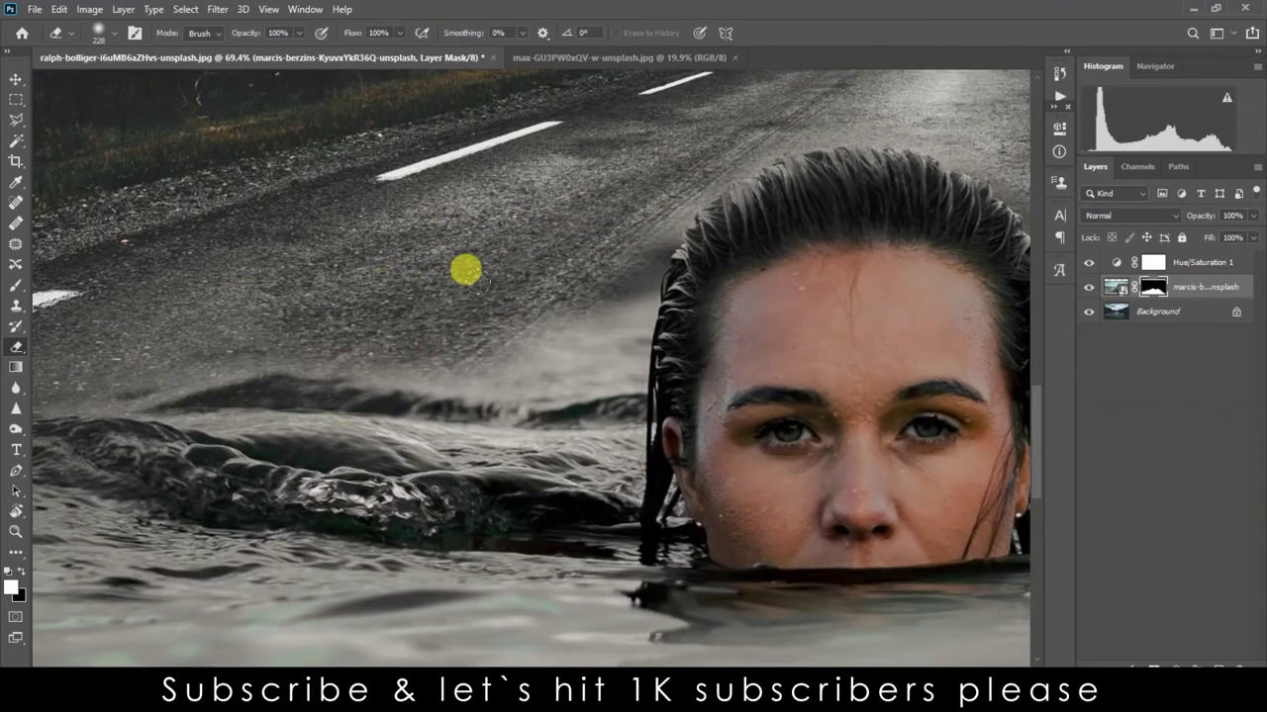
pyautogui.scroll(2, 602, 192)
pyautogui.scroll(2, 240, 192)
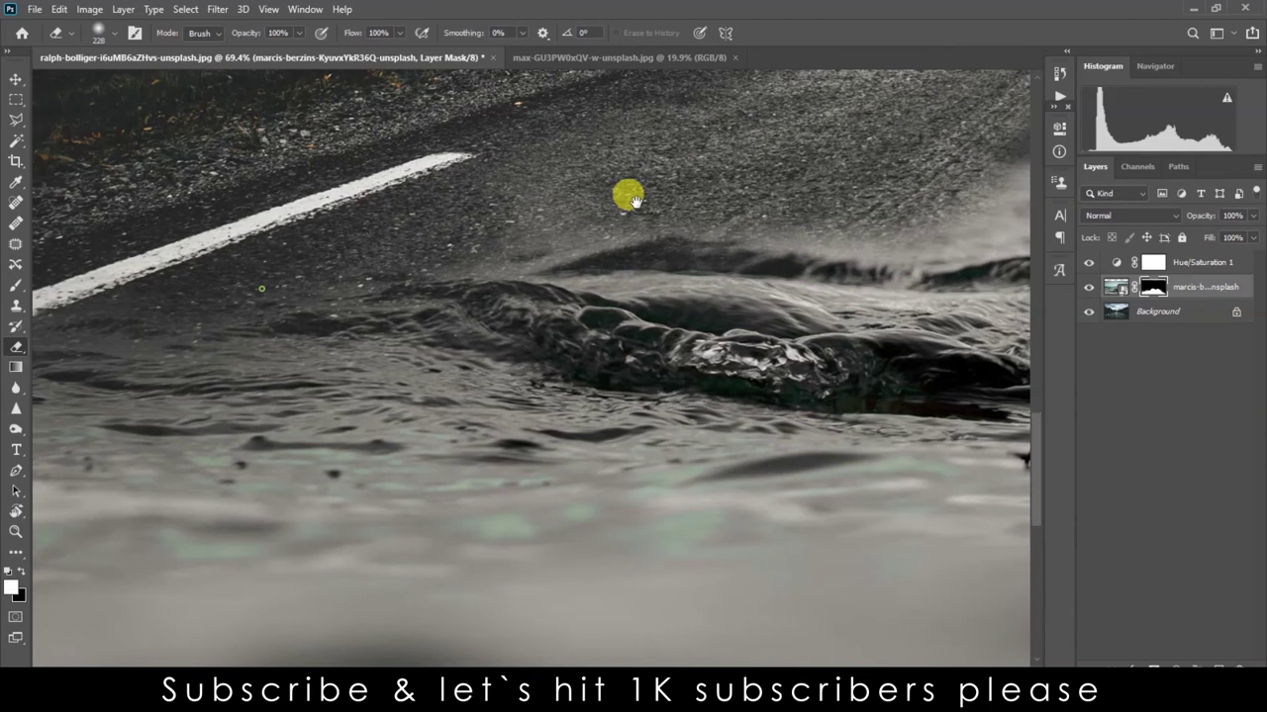
pyautogui.scroll(2, 627, 198)
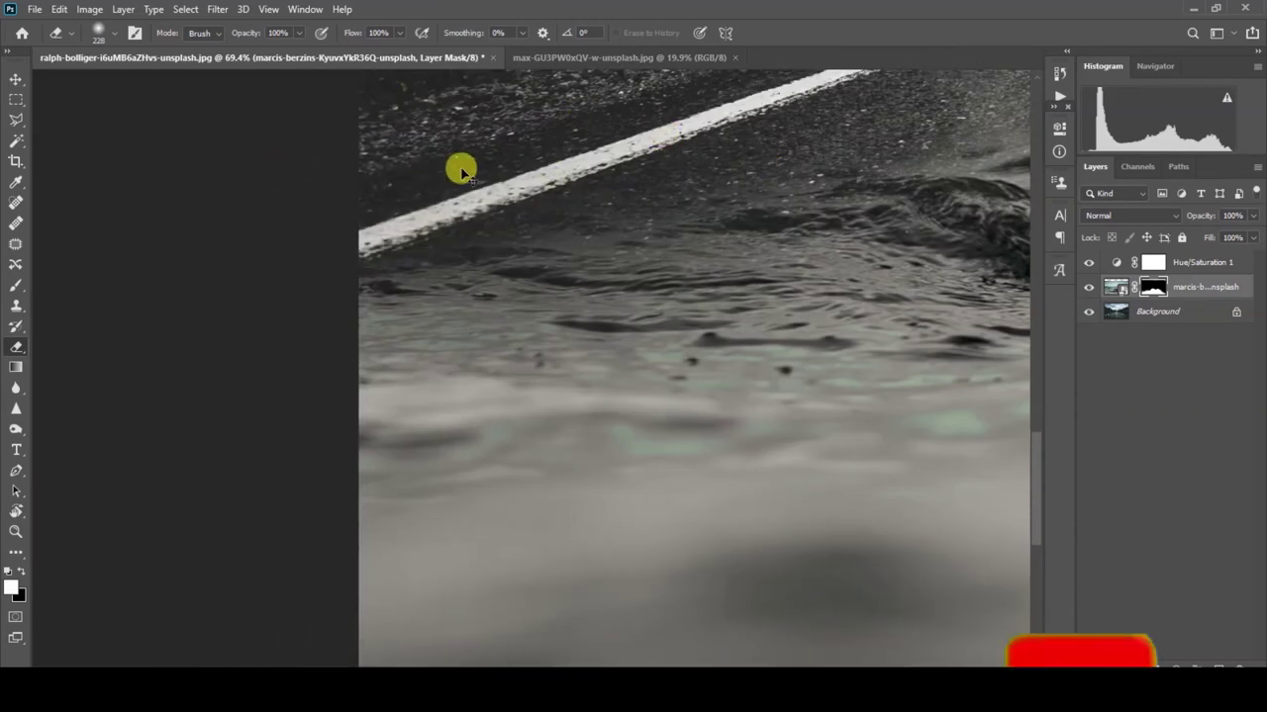
# Fit the image on screen and bring up the new adjustment-layer list.
pyautogui.rightClick(543, 227)
pyautogui.click(554, 233)
pyautogui.press('v')
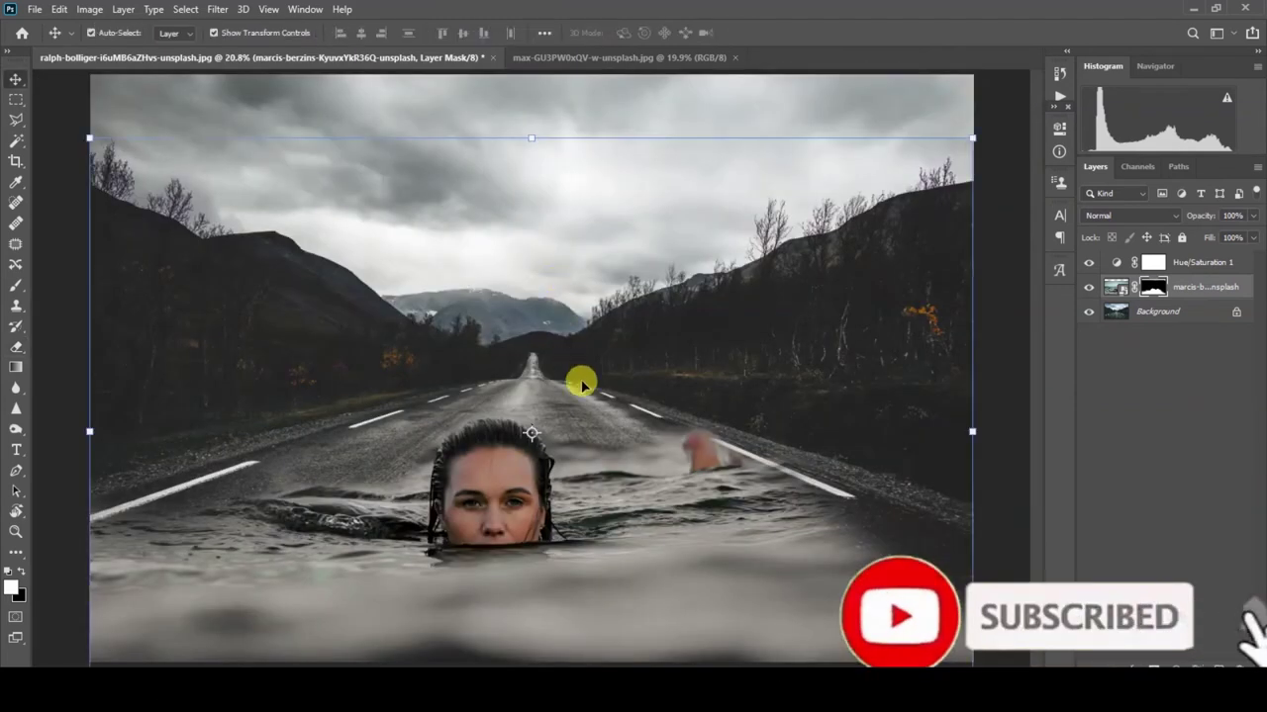
pyautogui.scroll(-1, 594, 396)
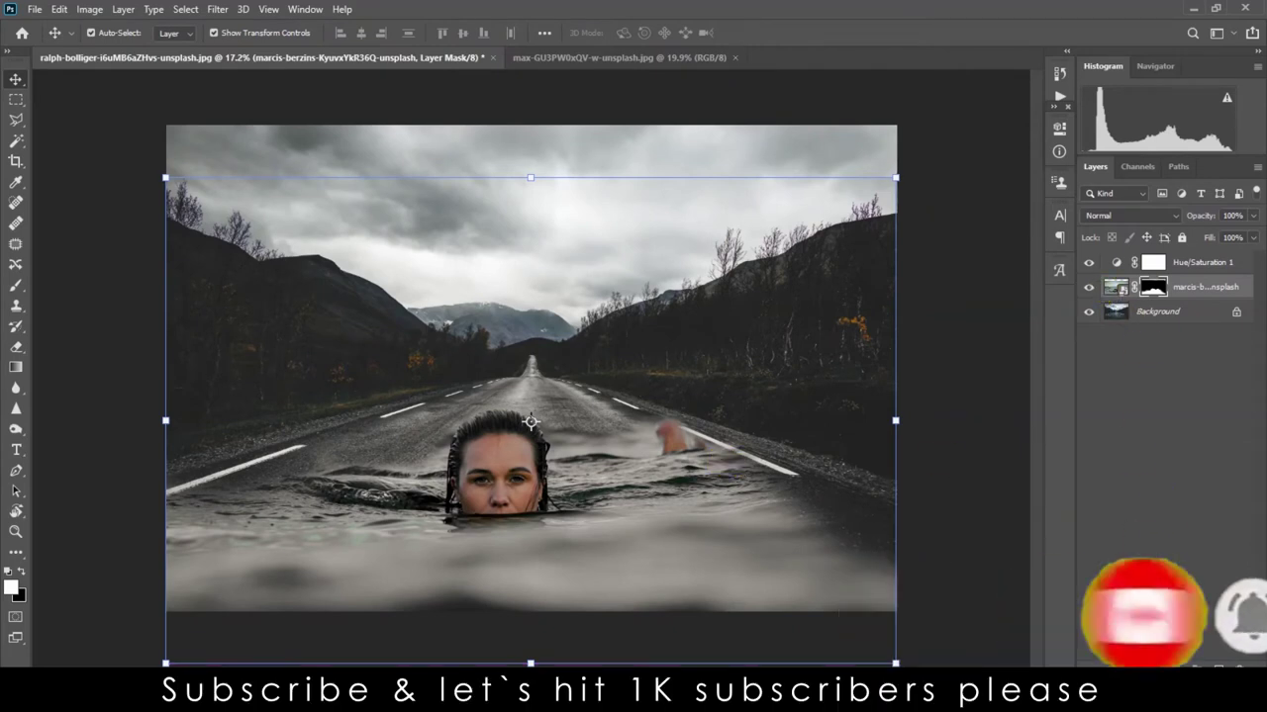
pyautogui.click(1135, 665)
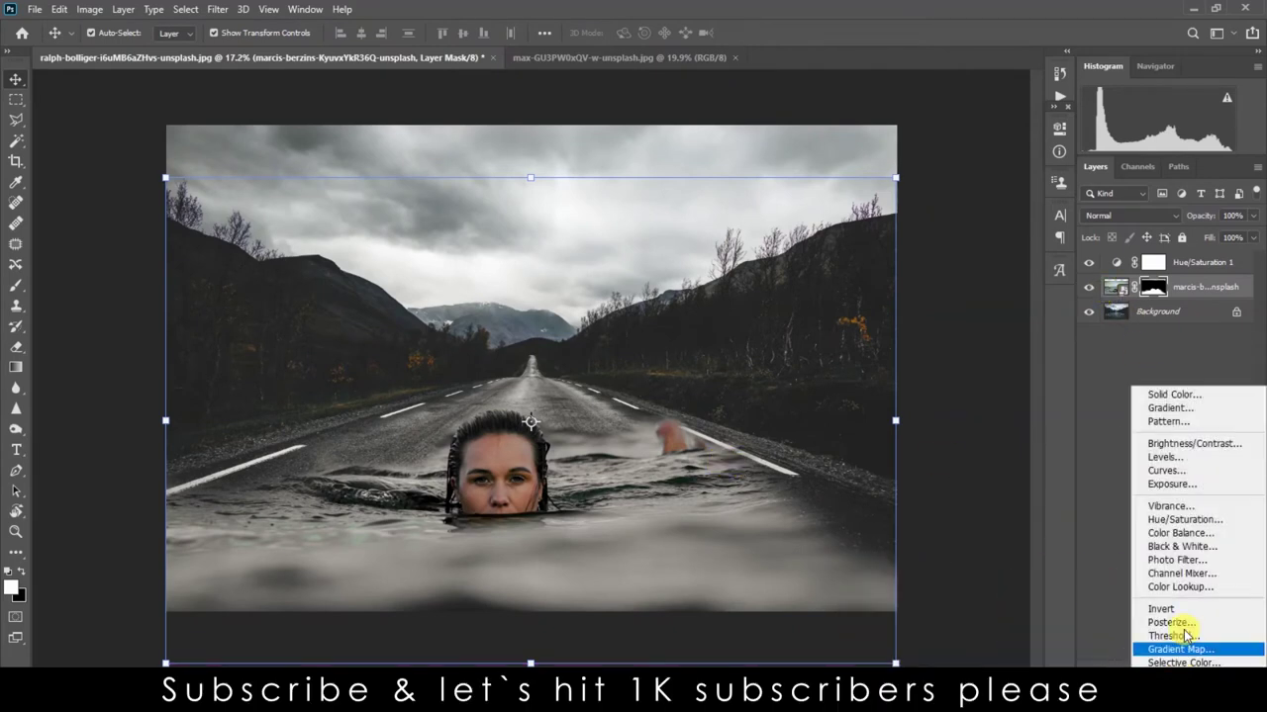
# Add a Levels adjustment layer with the black input at 12.
pyautogui.click(1171, 457)
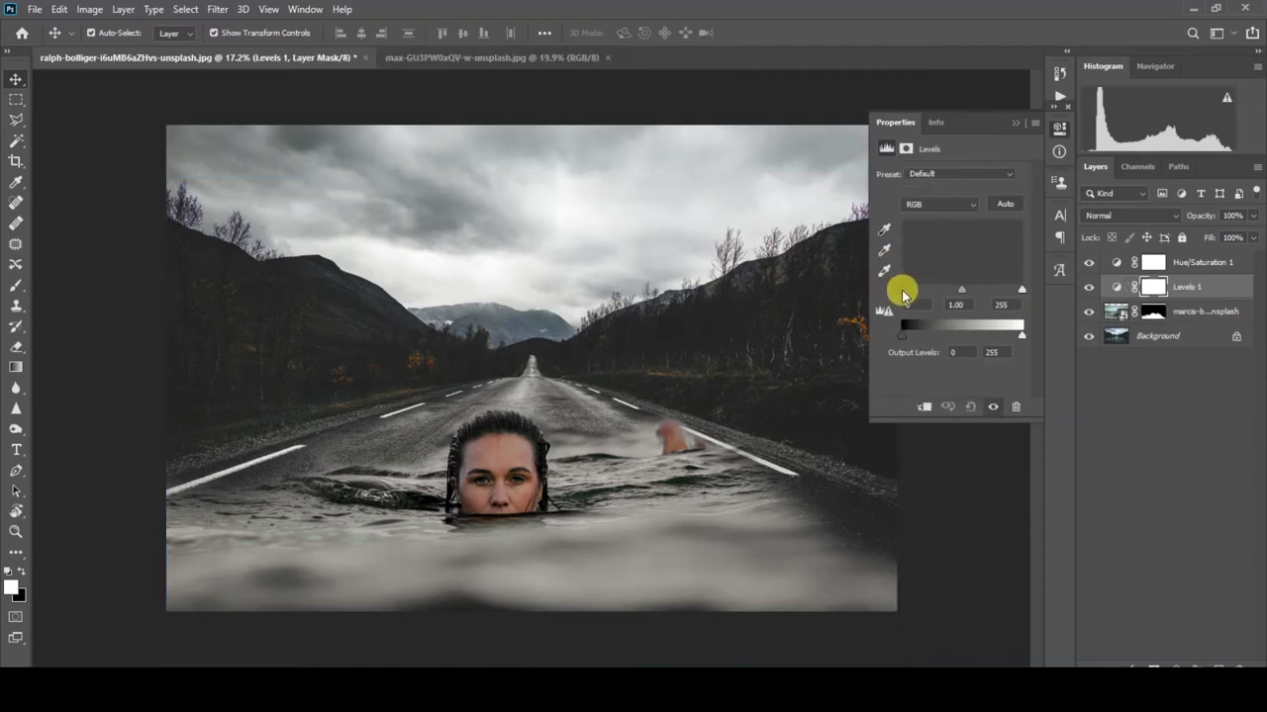
pyautogui.moveTo(903, 293); pyautogui.dragTo(910, 294)
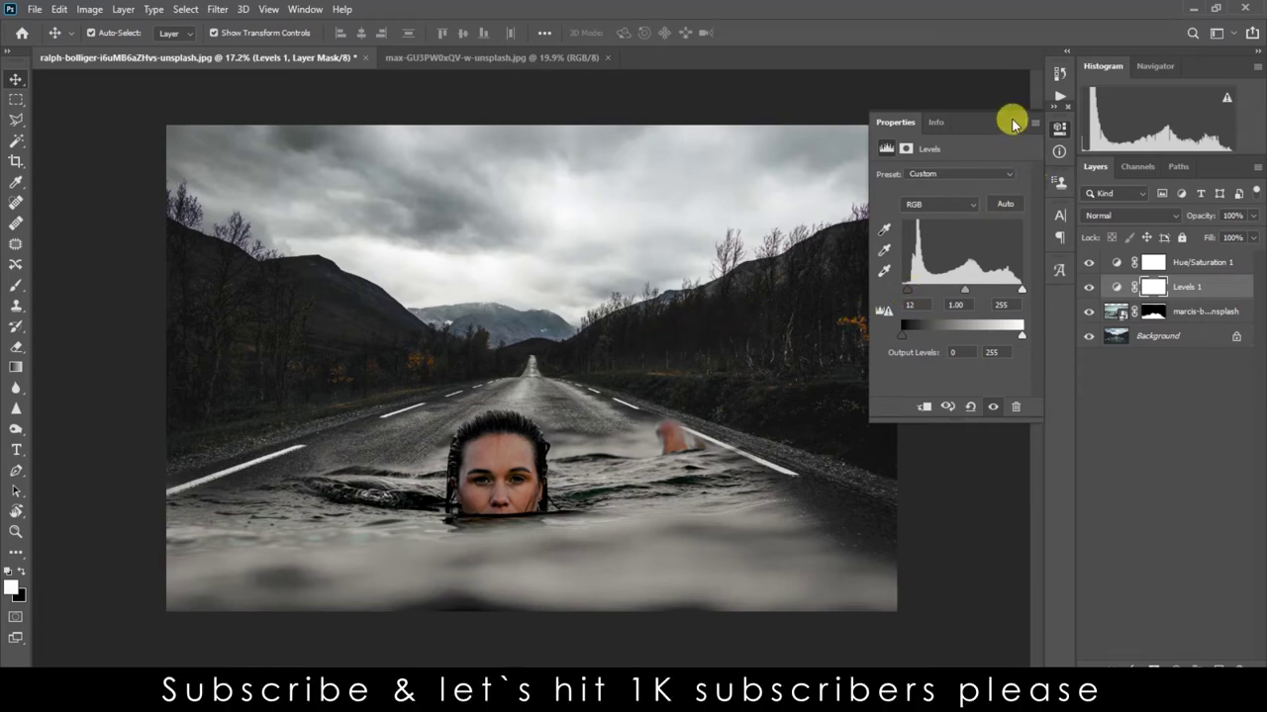
pyautogui.click(1011, 119)
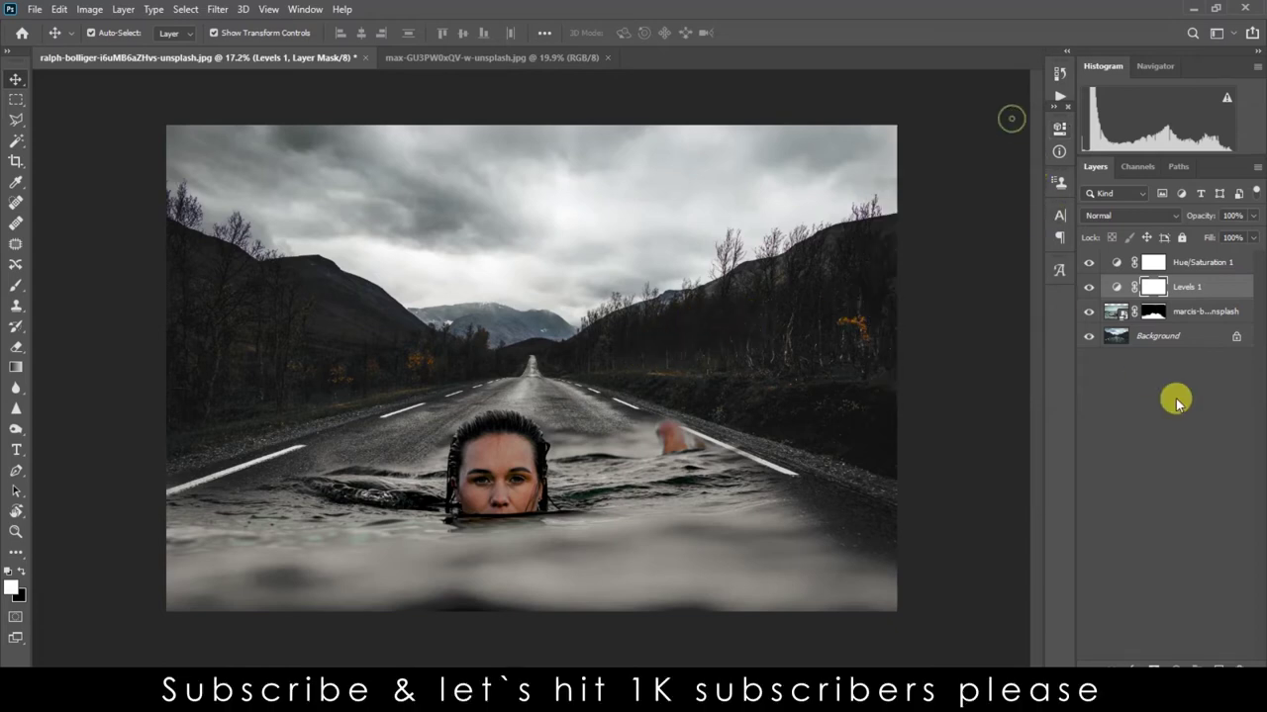
# Try a Hue/Saturation tint above Background (Hue +35, Saturation +32, Lightness -28), then delete it.
pyautogui.click(1180, 341)
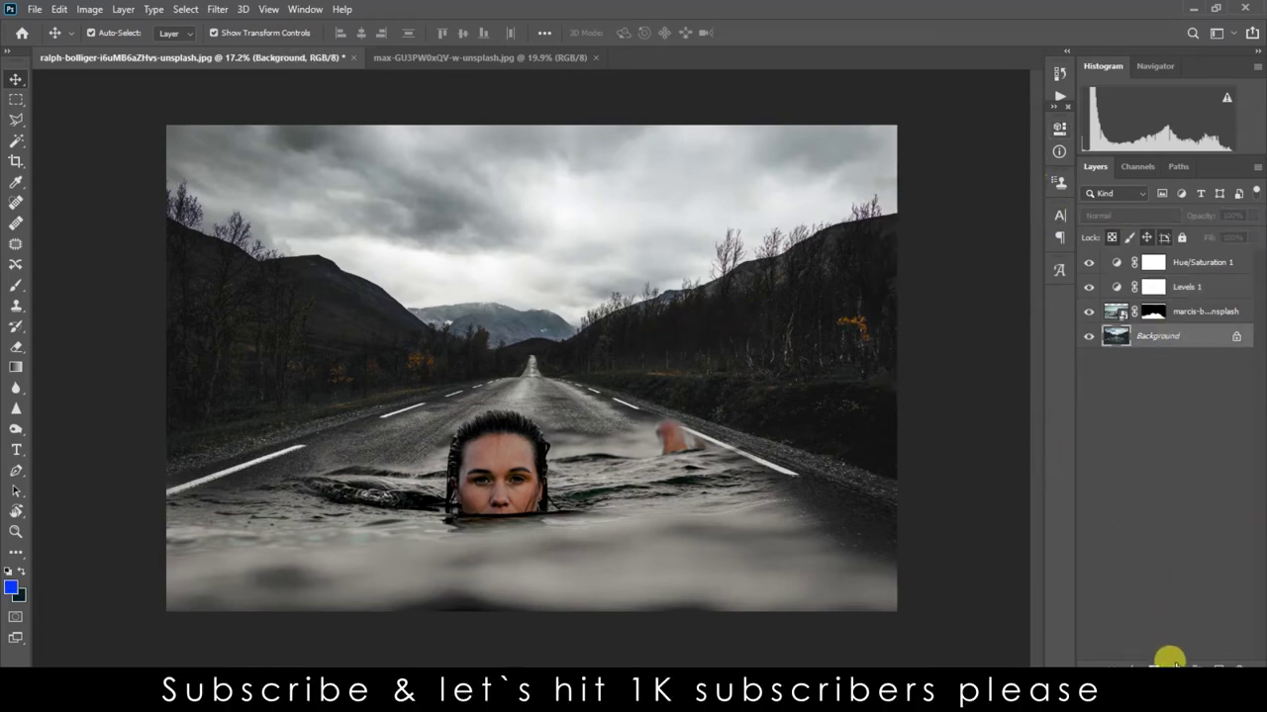
pyautogui.click(1175, 666)
pyautogui.click(1176, 519)
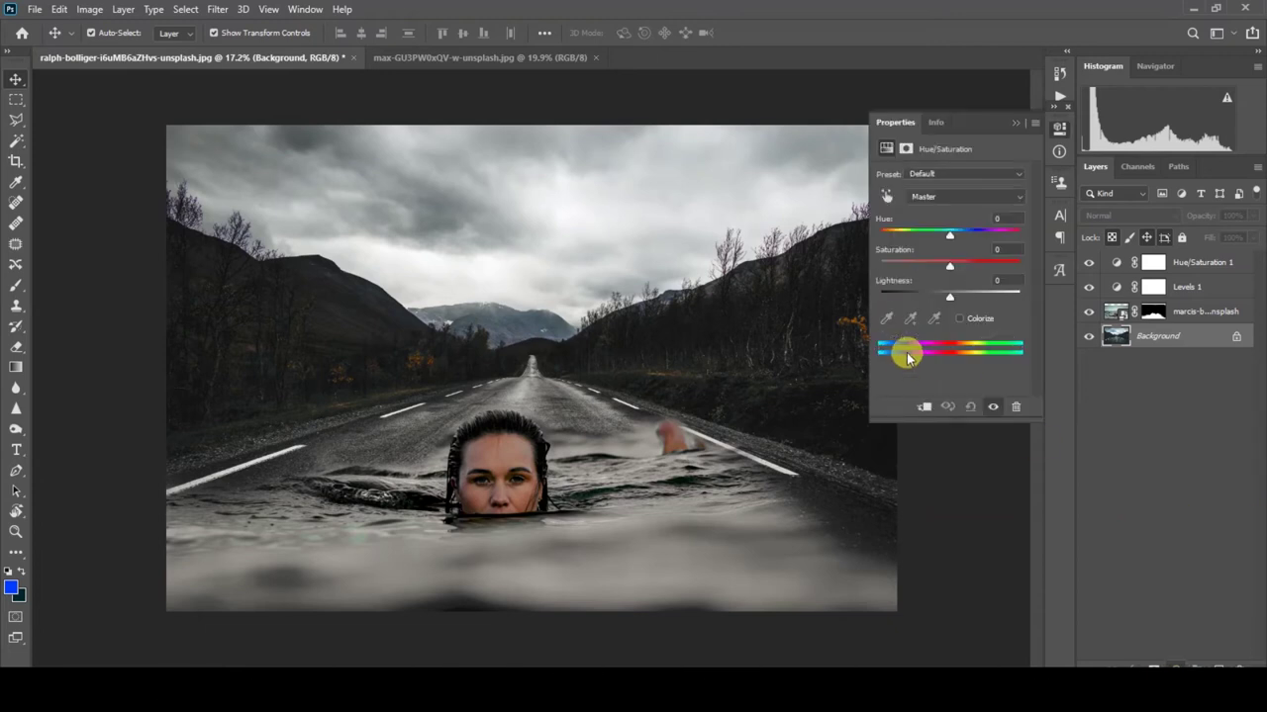
pyautogui.click(944, 197)
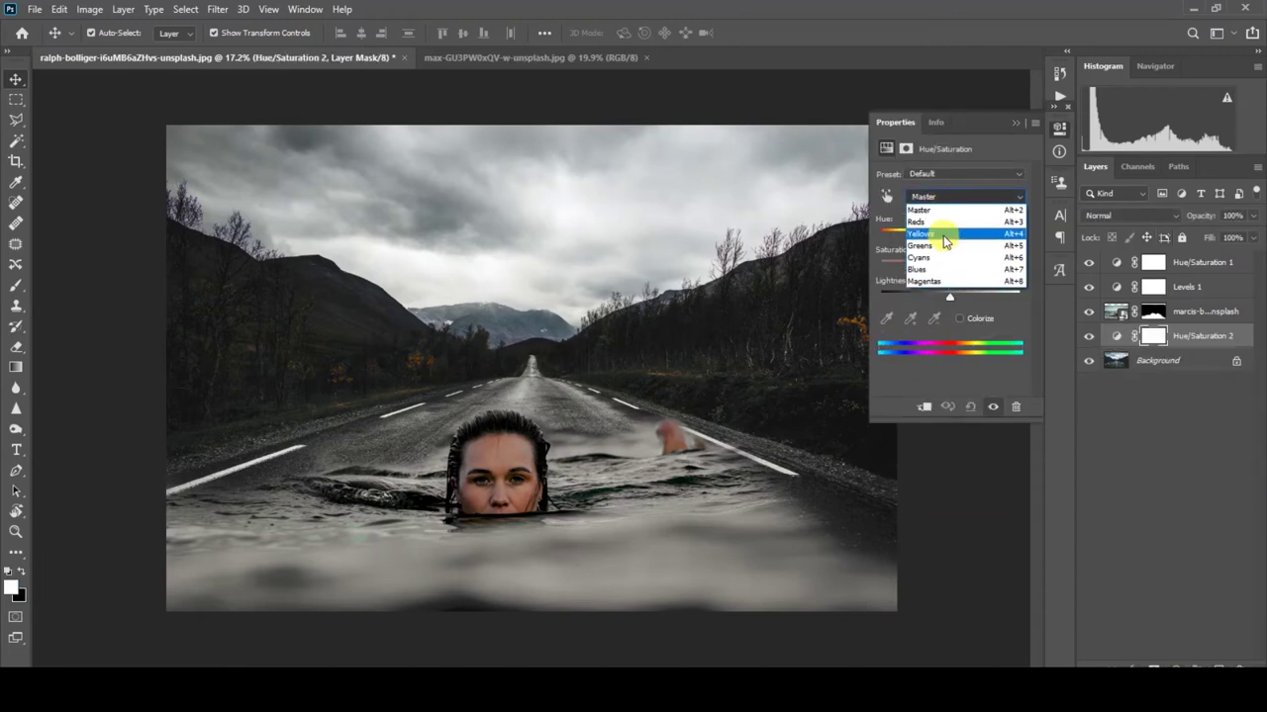
pyautogui.click(945, 201)
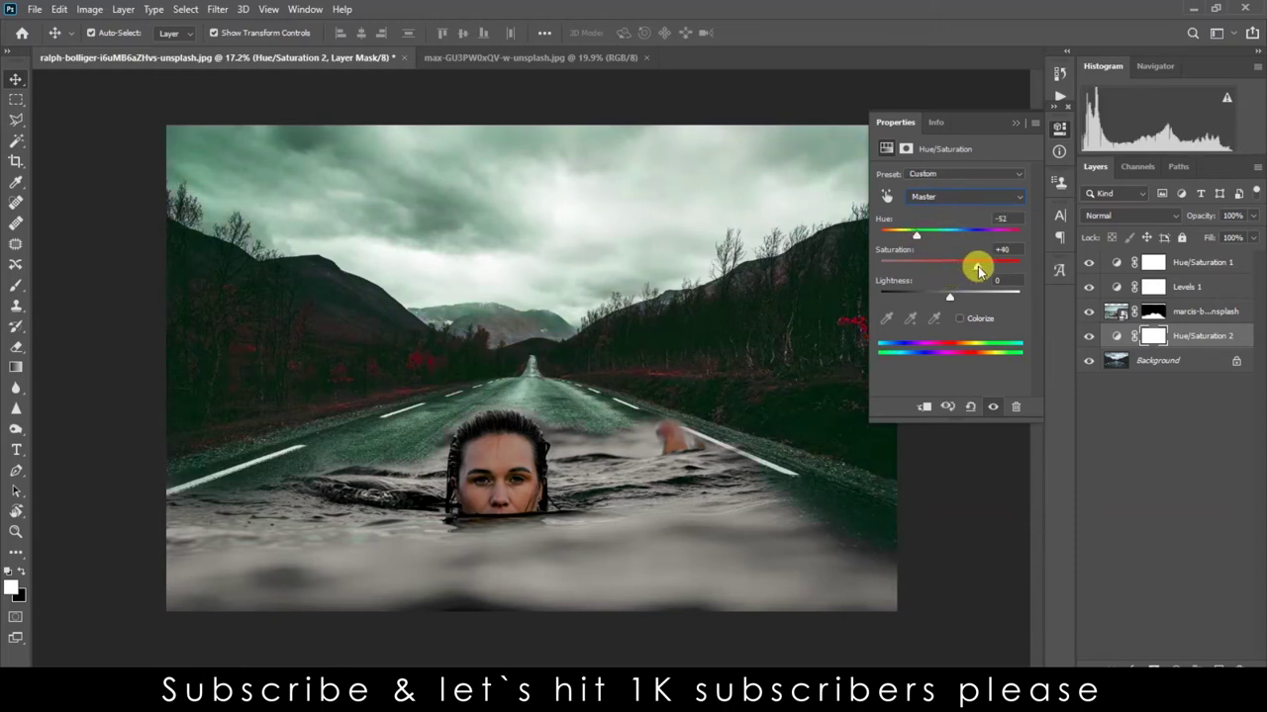
pyautogui.moveTo(977, 266); pyautogui.dragTo(971, 267)
pyautogui.moveTo(899, 239); pyautogui.dragTo(967, 244)
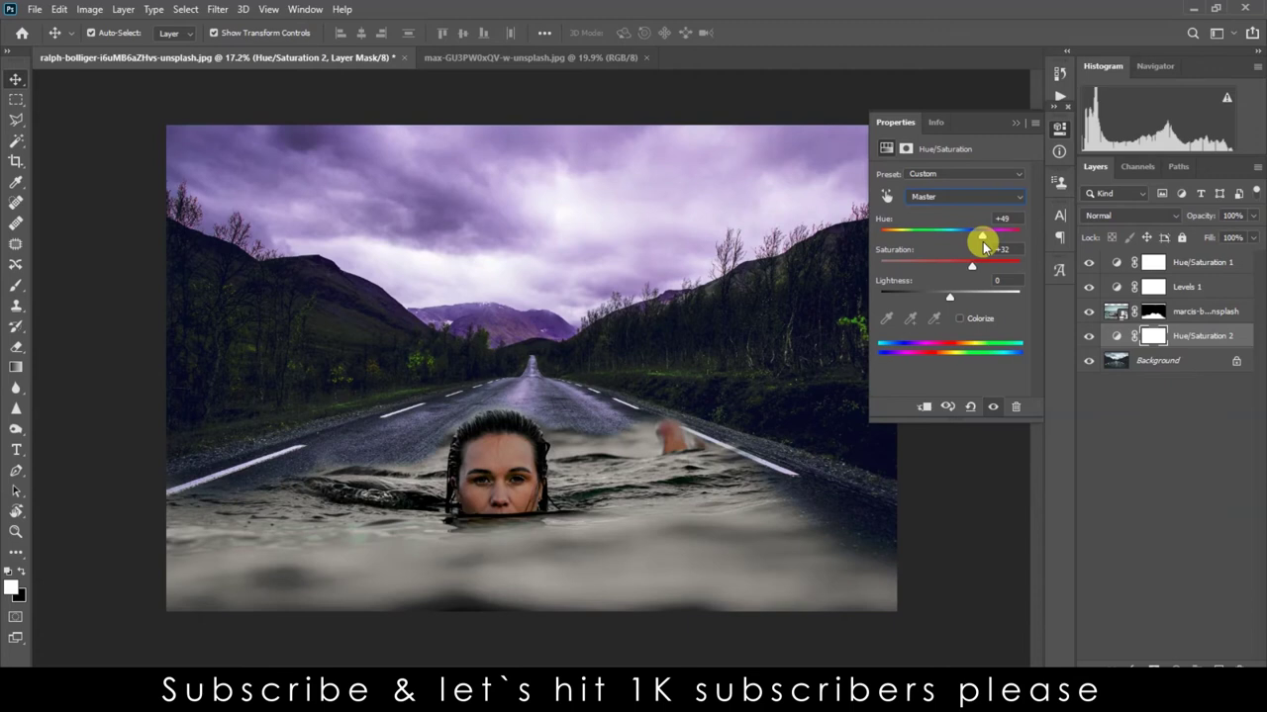
pyautogui.moveTo(937, 304); pyautogui.dragTo(932, 304)
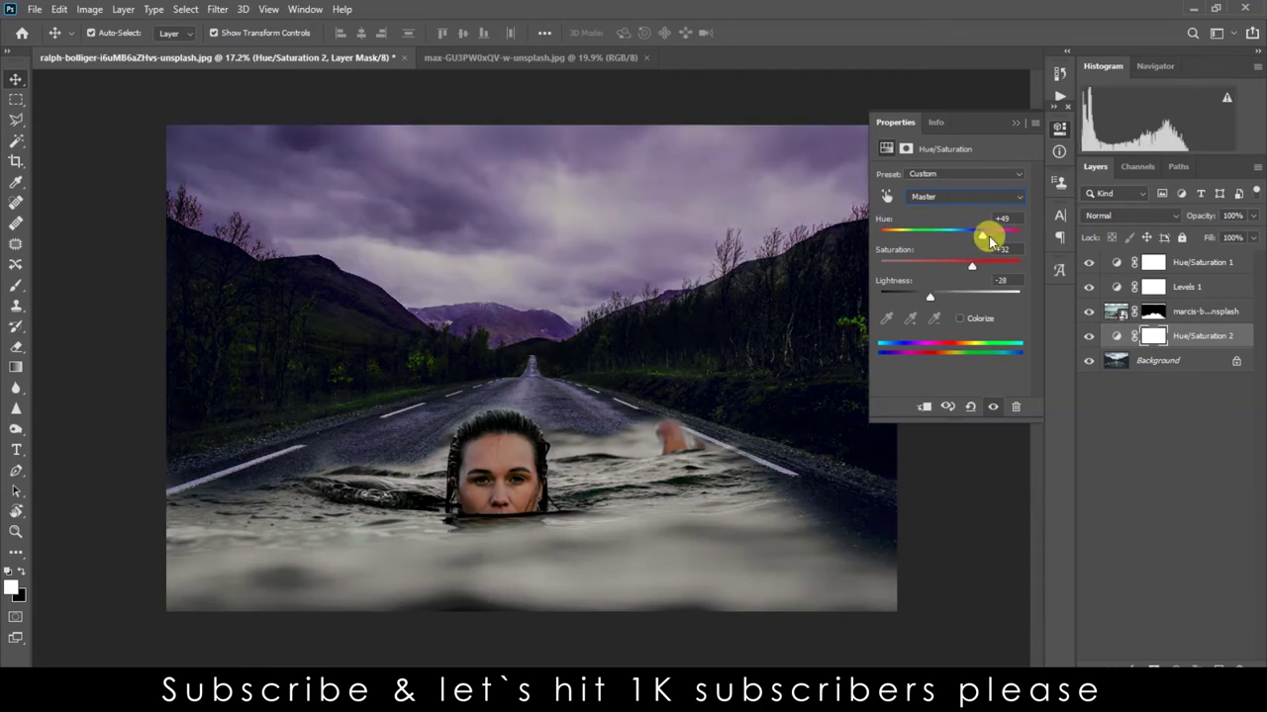
pyautogui.moveTo(970, 239); pyautogui.dragTo(967, 240)
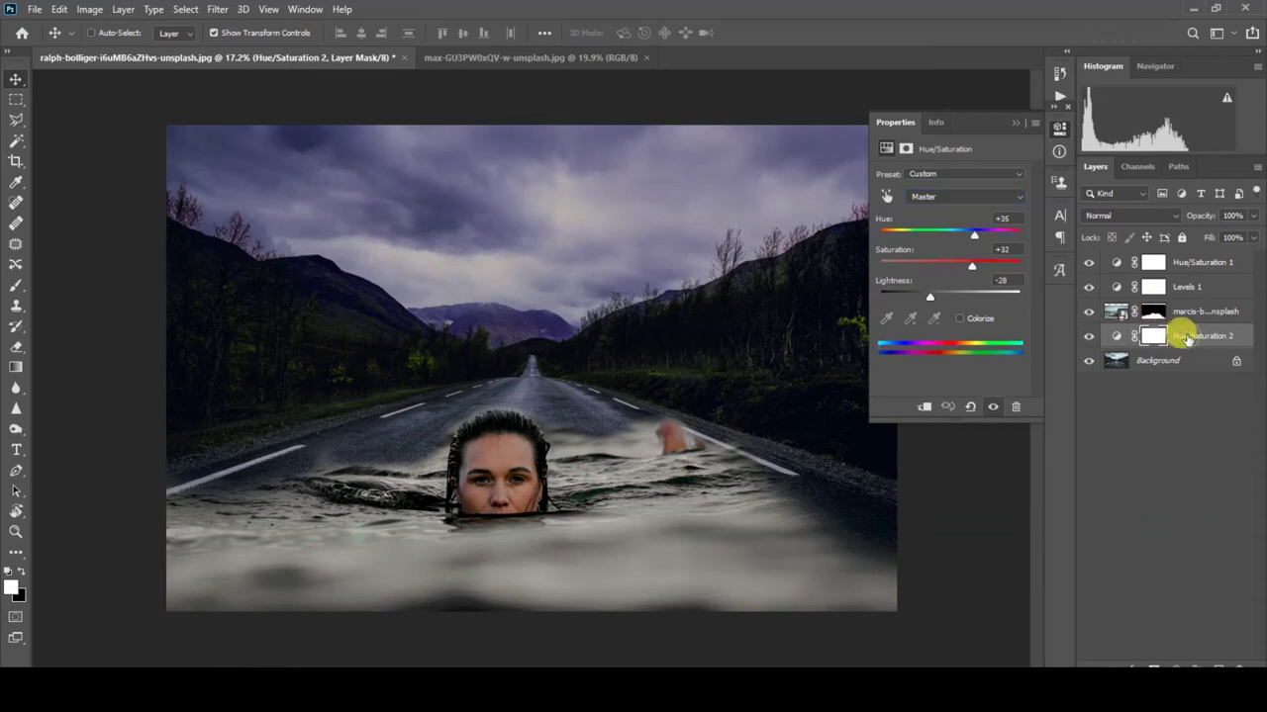
pyautogui.press('Delete')
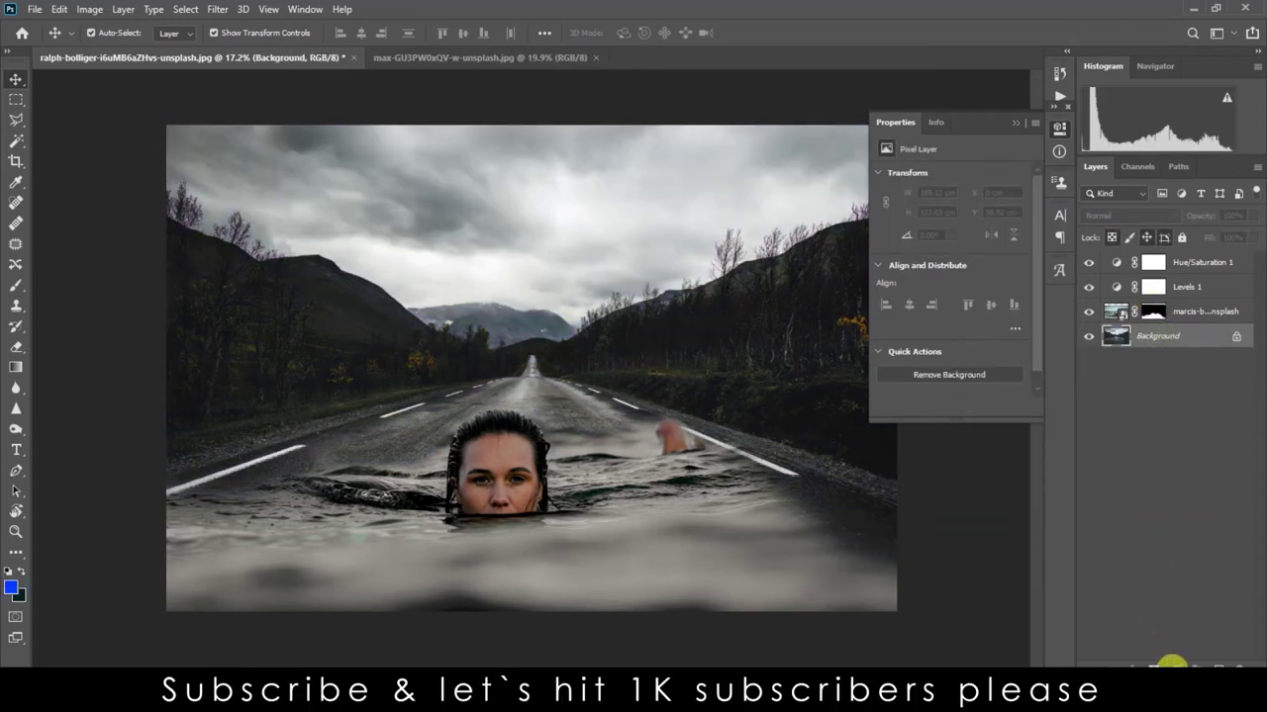
# Add a Color Balance layer with midtones Red +79, Green +80, Blue +51.
pyautogui.click(1171, 666)
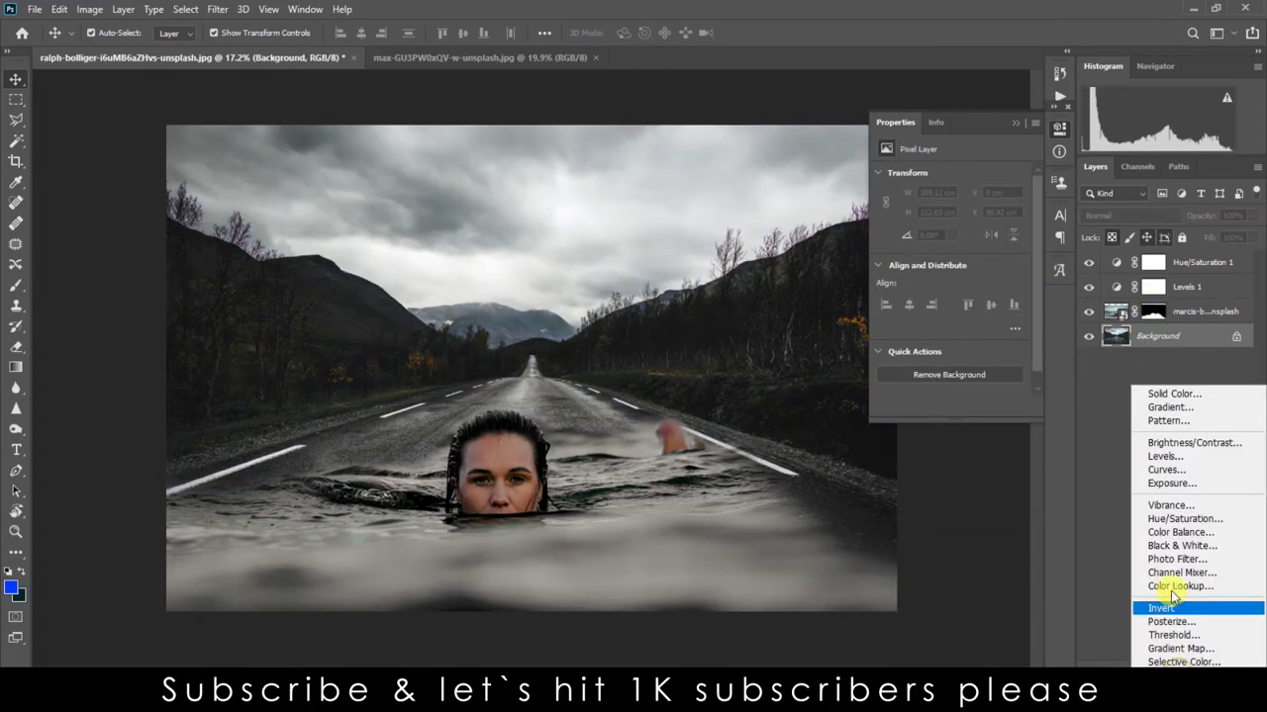
pyautogui.click(1198, 532)
pyautogui.moveTo(930, 205)
pyautogui.mouseDown()
pyautogui.moveTo(961, 214)
pyautogui.moveTo(905, 242)
pyautogui.mouseUp()
pyautogui.moveTo(912, 238)
pyautogui.mouseDown()
pyautogui.moveTo(946, 242)
pyautogui.moveTo(965, 266)
pyautogui.moveTo(962, 247)
pyautogui.moveTo(928, 249)
pyautogui.moveTo(957, 217)
pyautogui.mouseUp()
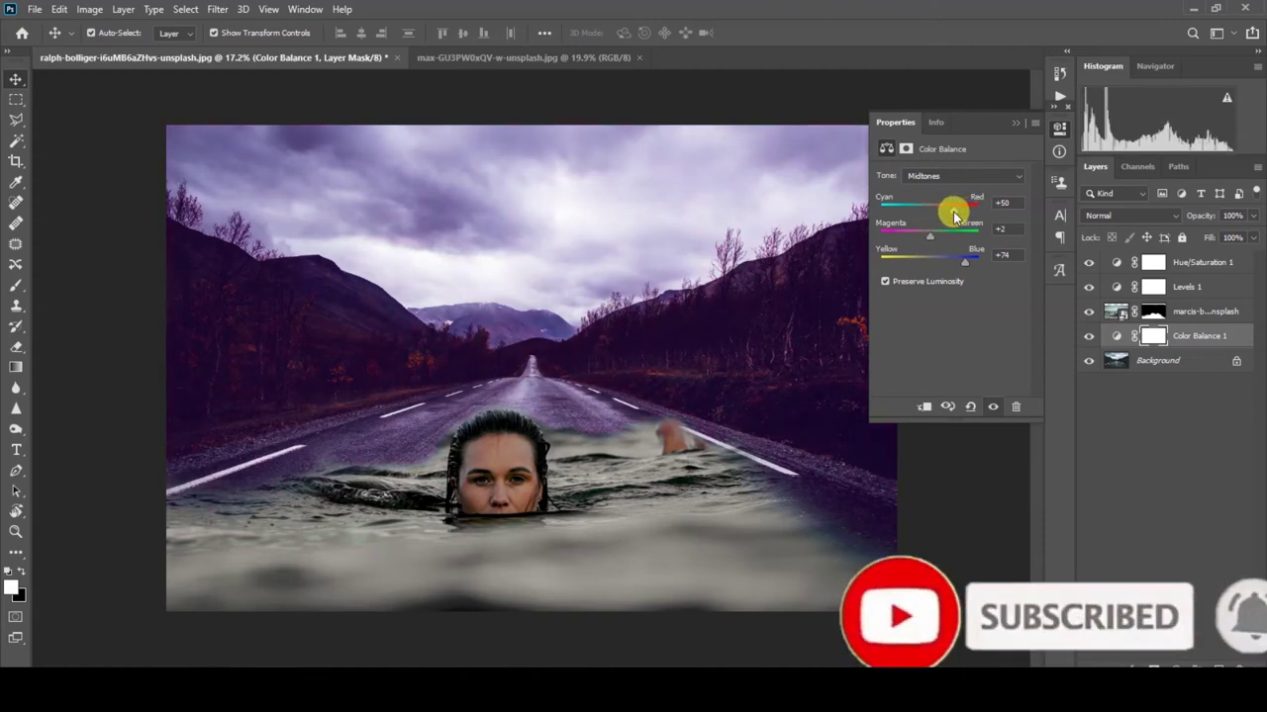
pyautogui.moveTo(930, 238)
pyautogui.mouseDown()
pyautogui.moveTo(917, 244)
pyautogui.moveTo(973, 251)
pyautogui.moveTo(918, 263)
pyautogui.moveTo(970, 263)
pyautogui.moveTo(954, 265)
pyautogui.mouseUp()
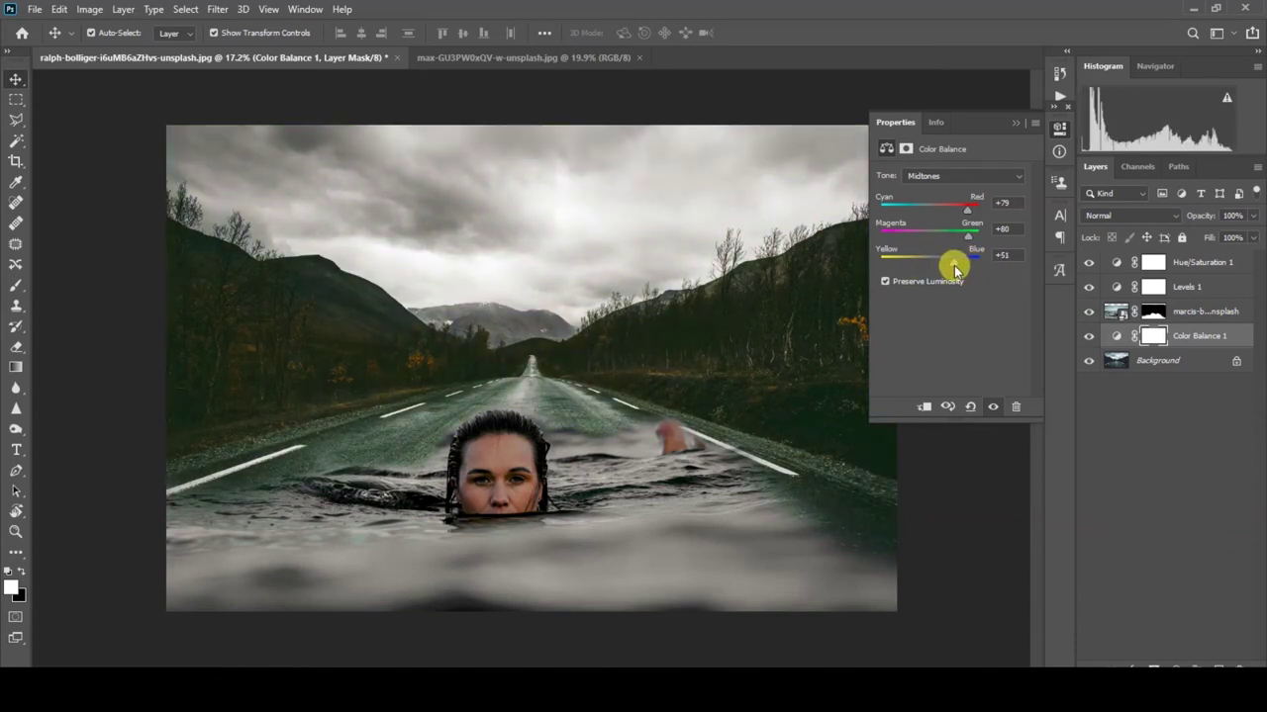
# Erase the Color Balance mask over the road and water with a soft 495 px brush.
pyautogui.click(1014, 122)
pyautogui.press('e')
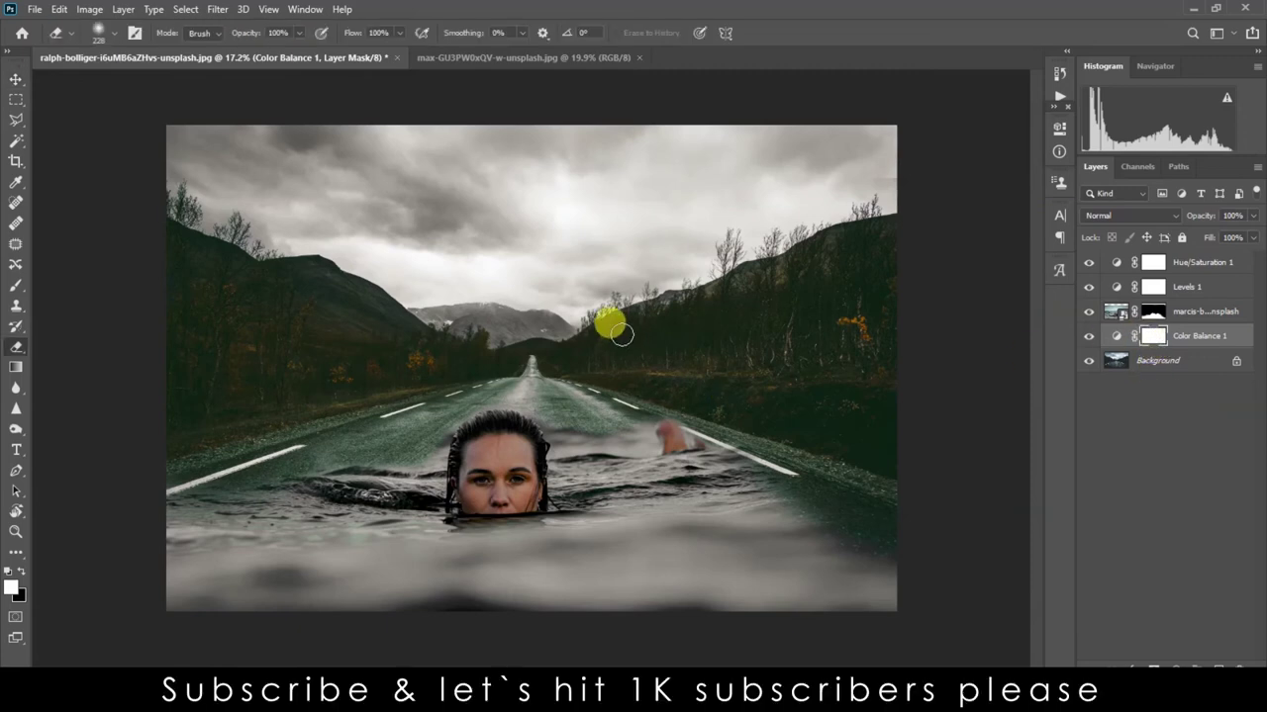
pyautogui.moveTo(529, 360)
pyautogui.mouseDown()
pyautogui.moveTo(591, 414)
pyautogui.moveTo(756, 465)
pyautogui.mouseUp()
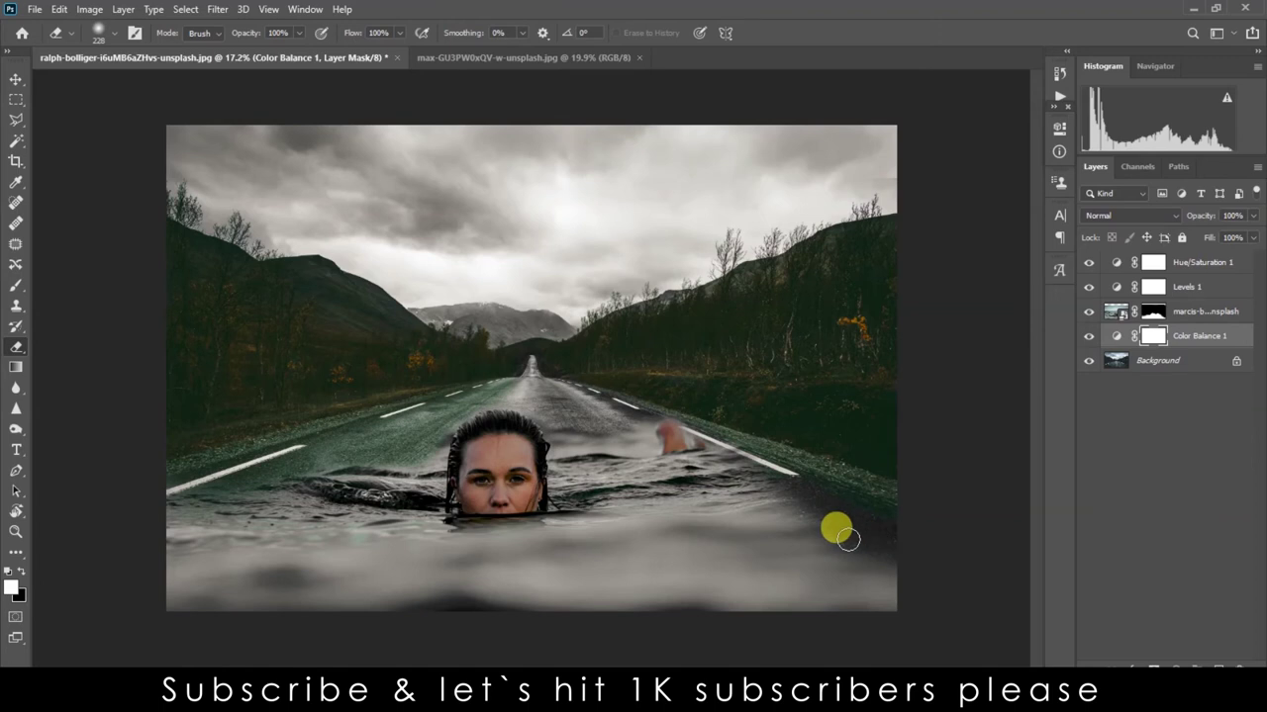
pyautogui.rightClick(749, 448)
pyautogui.moveTo(850, 461)
pyautogui.mouseDown()
pyautogui.moveTo(557, 415)
pyautogui.moveTo(633, 426)
pyautogui.mouseUp()
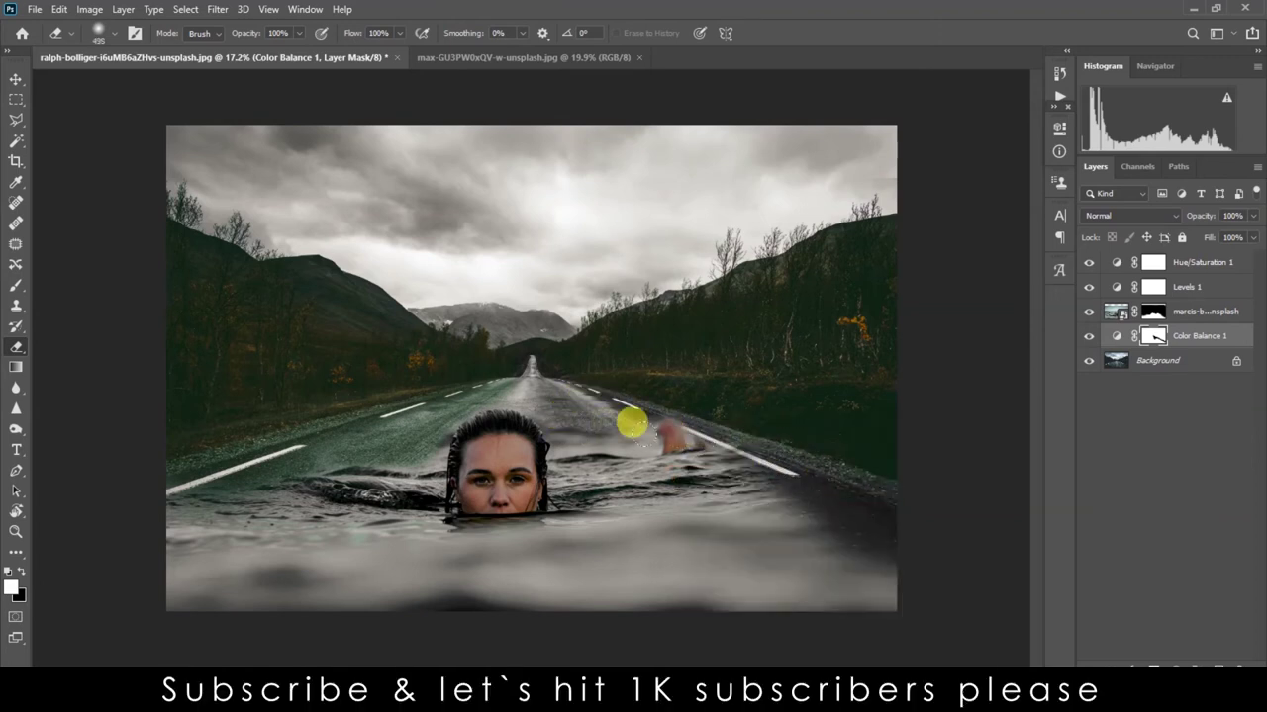
pyautogui.moveTo(400, 429)
pyautogui.mouseDown()
pyautogui.moveTo(480, 362)
pyautogui.moveTo(283, 452)
pyautogui.moveTo(213, 458)
pyautogui.moveTo(226, 438)
pyautogui.moveTo(297, 419)
pyautogui.moveTo(133, 469)
pyautogui.moveTo(478, 372)
pyautogui.moveTo(600, 461)
pyautogui.moveTo(85, 503)
pyautogui.moveTo(676, 600)
pyautogui.moveTo(827, 549)
pyautogui.moveTo(568, 376)
pyautogui.moveTo(665, 439)
pyautogui.mouseUp()
pyautogui.rightClick(558, 417)
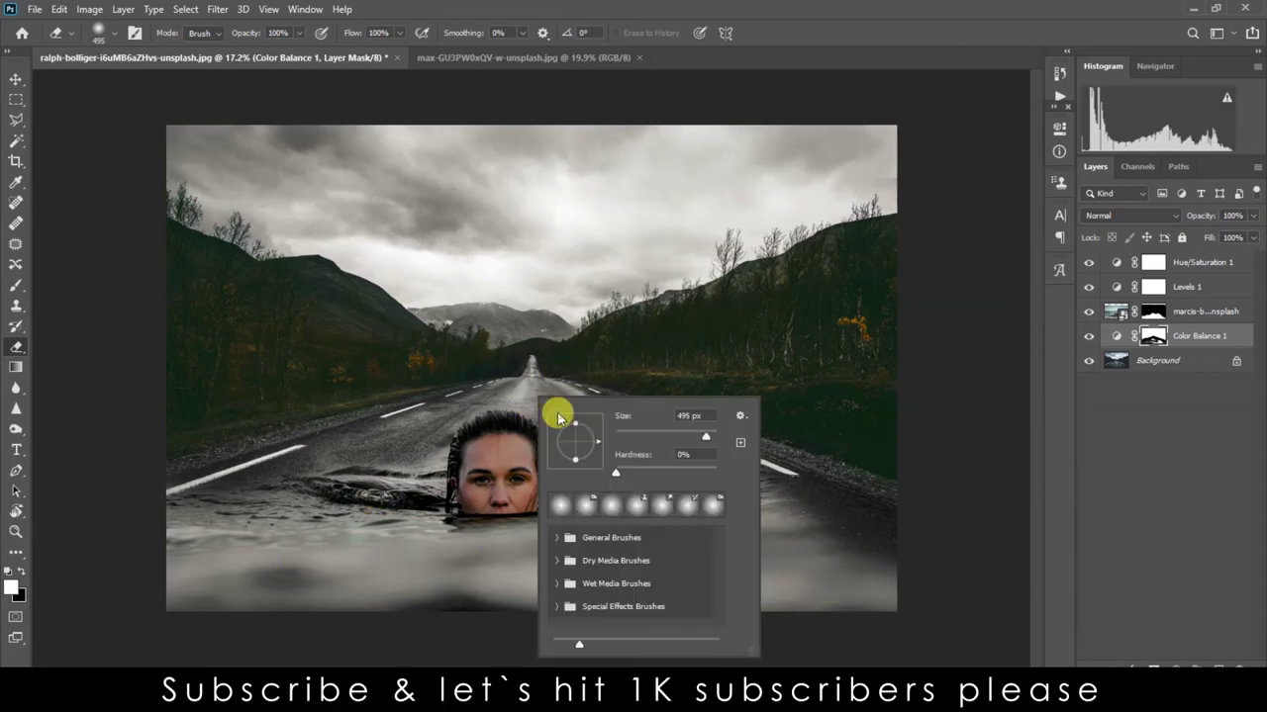
pyautogui.click(525, 368)
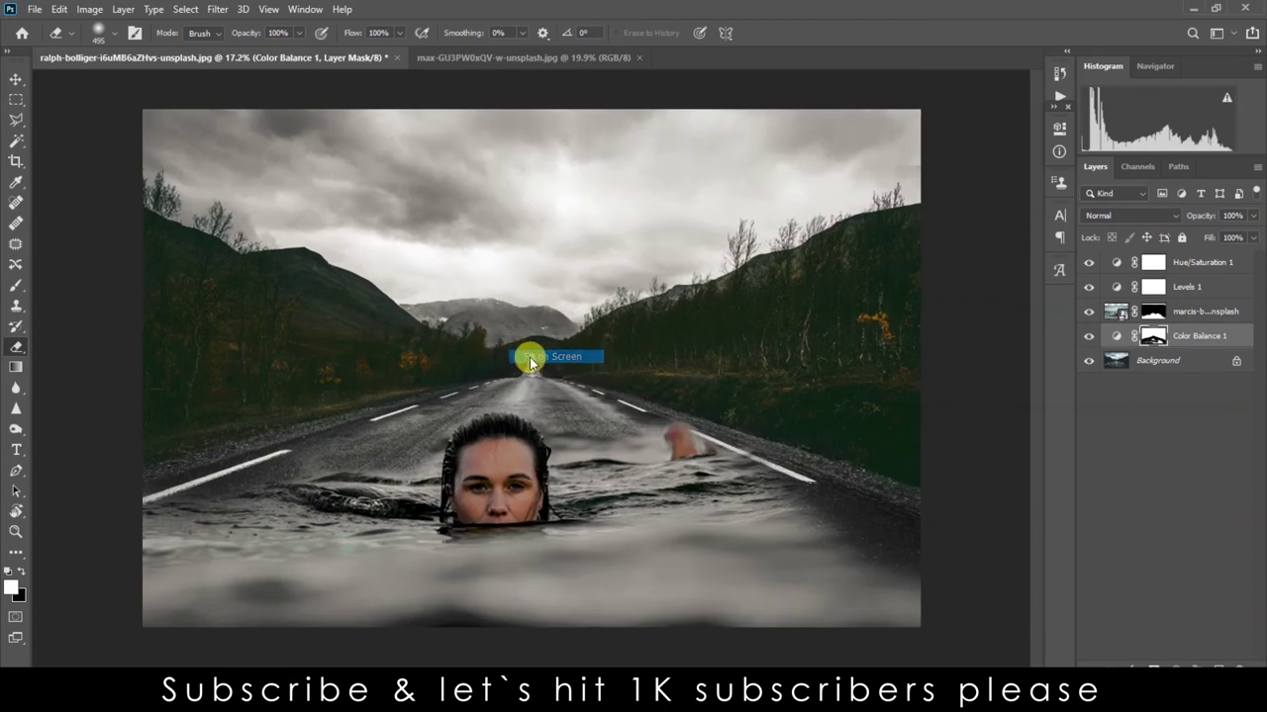
# Group the layers from Hue/Saturation 1 to Color Balance 1 into Group 1.
pyautogui.scroll(1, 529, 357)
pyautogui.click(1147, 361)
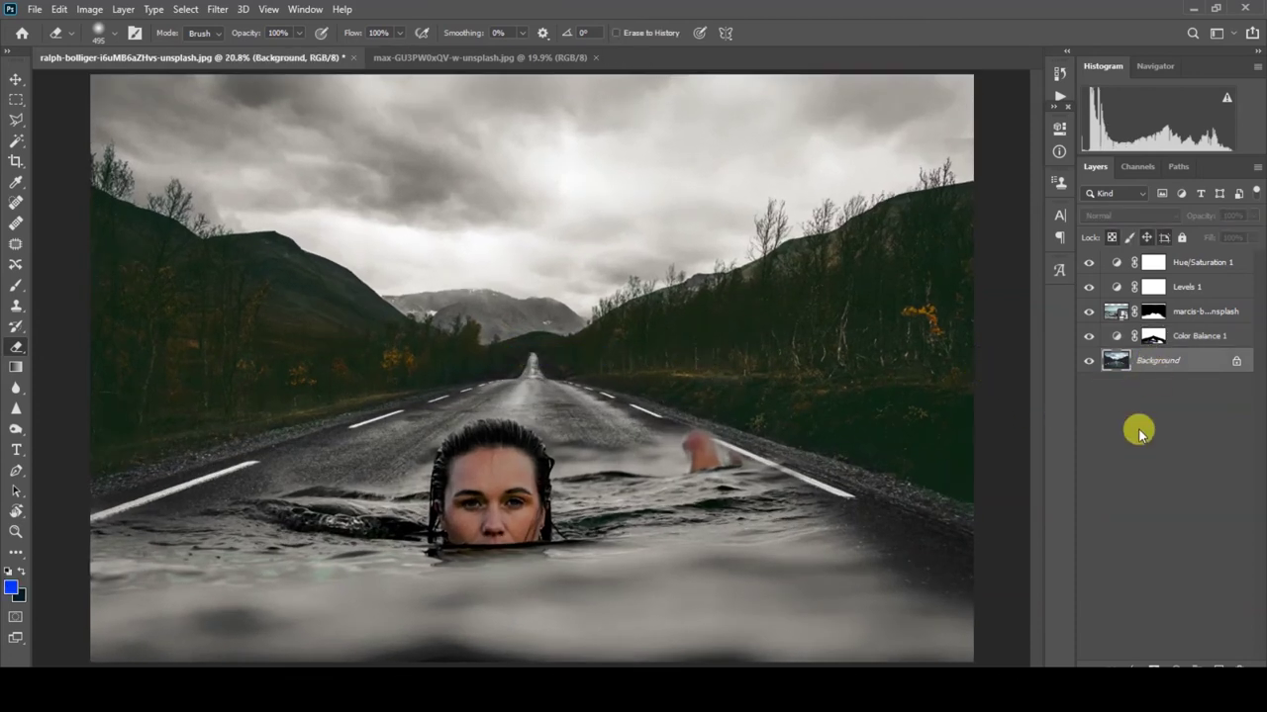
pyautogui.click(1184, 341)
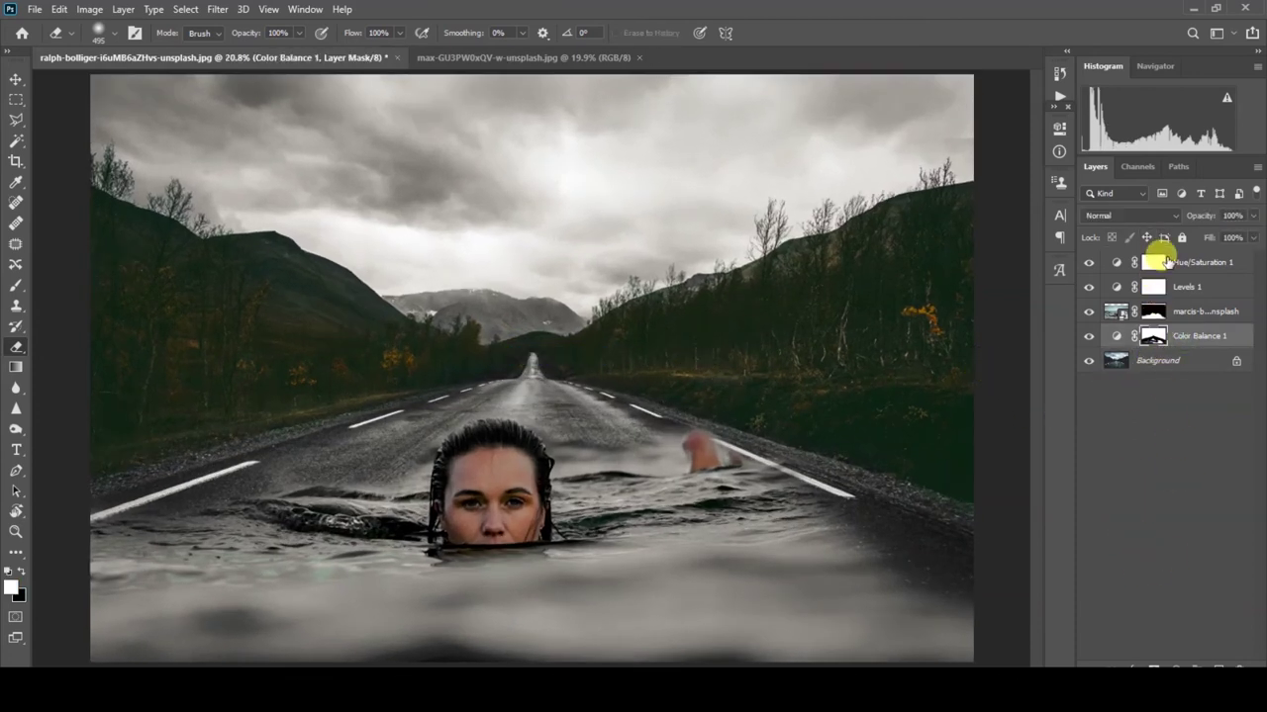
pyautogui.keyDown('shift'); pyautogui.click(1168, 259); pyautogui.keyUp('shift')
pyautogui.hotkey('ctrl', 'g')
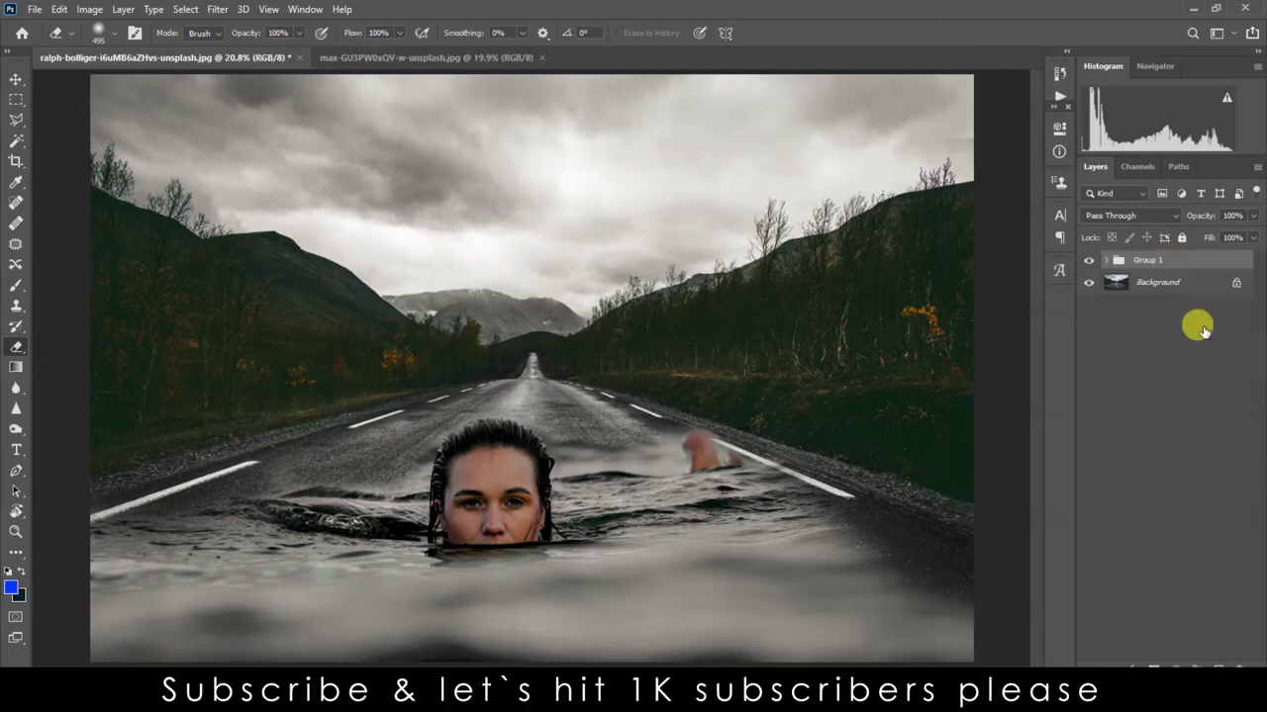
# Toggle Group 1 to compare, then merge Group 1 and Background into one layer.
pyautogui.click(1192, 285)
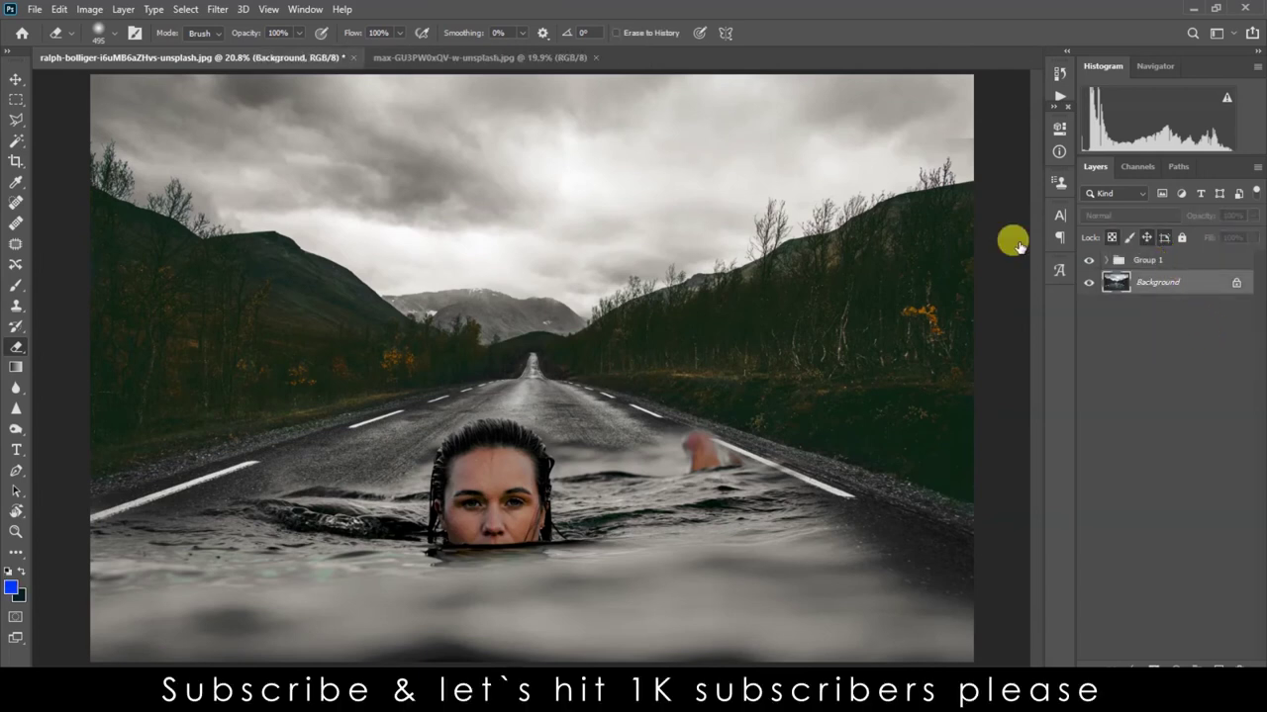
pyautogui.click(1121, 259)
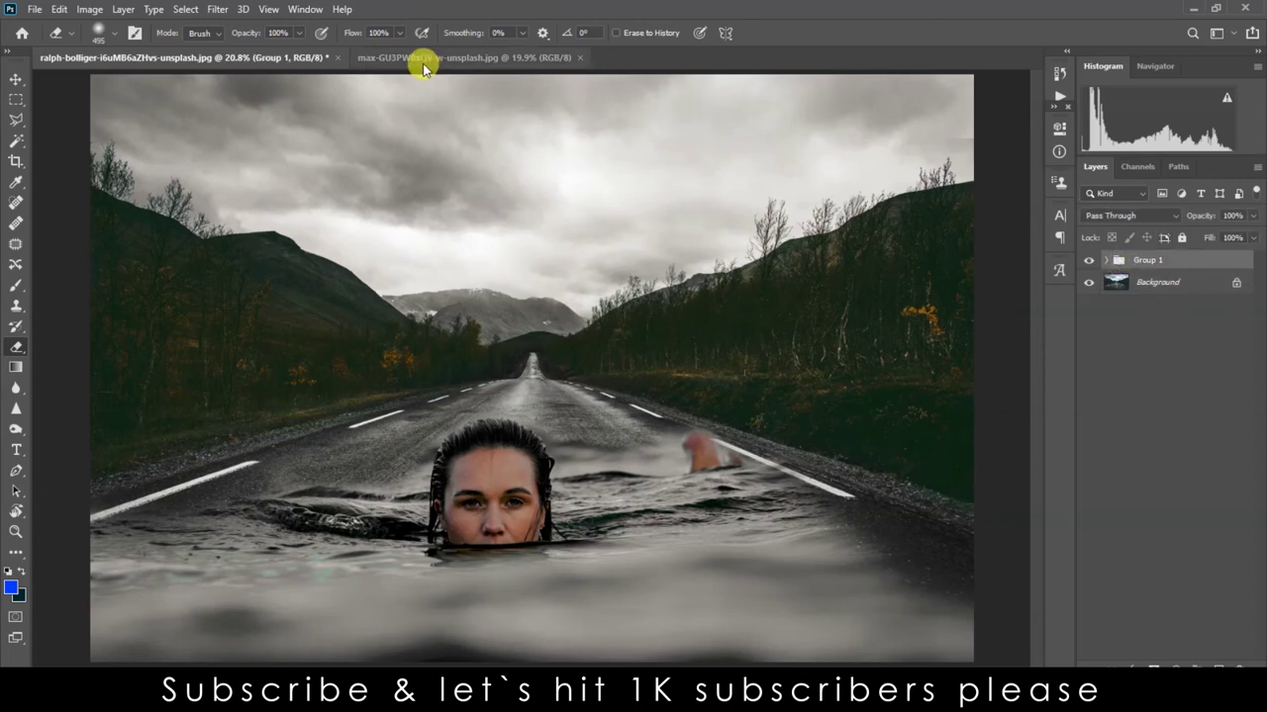
pyautogui.click(186, 8)
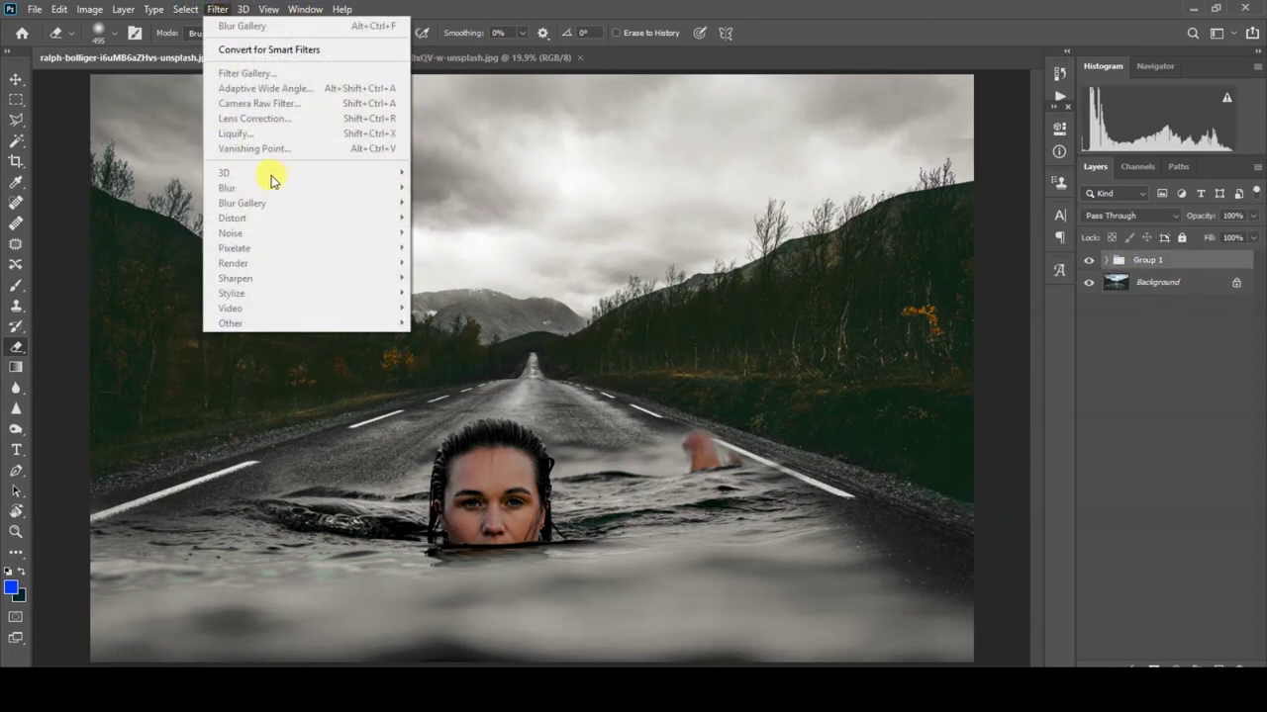
pyautogui.click(1211, 269)
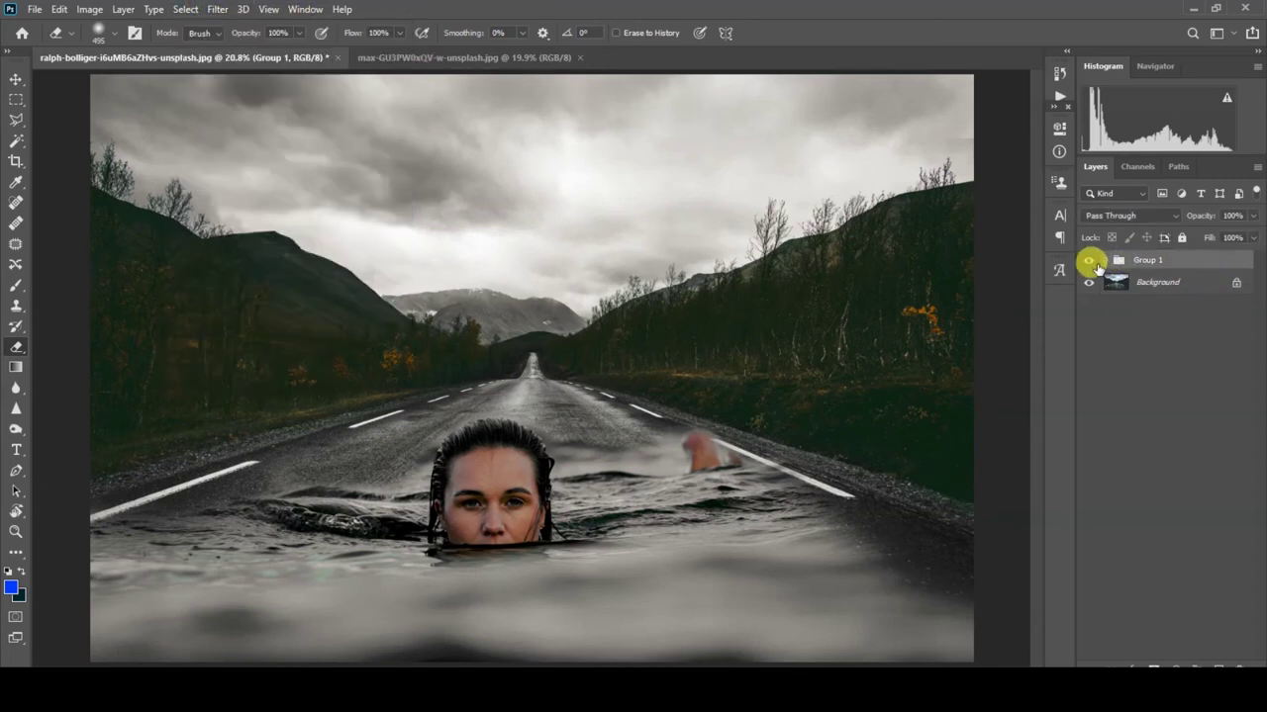
pyautogui.click(1089, 261)
pyautogui.click(1090, 260)
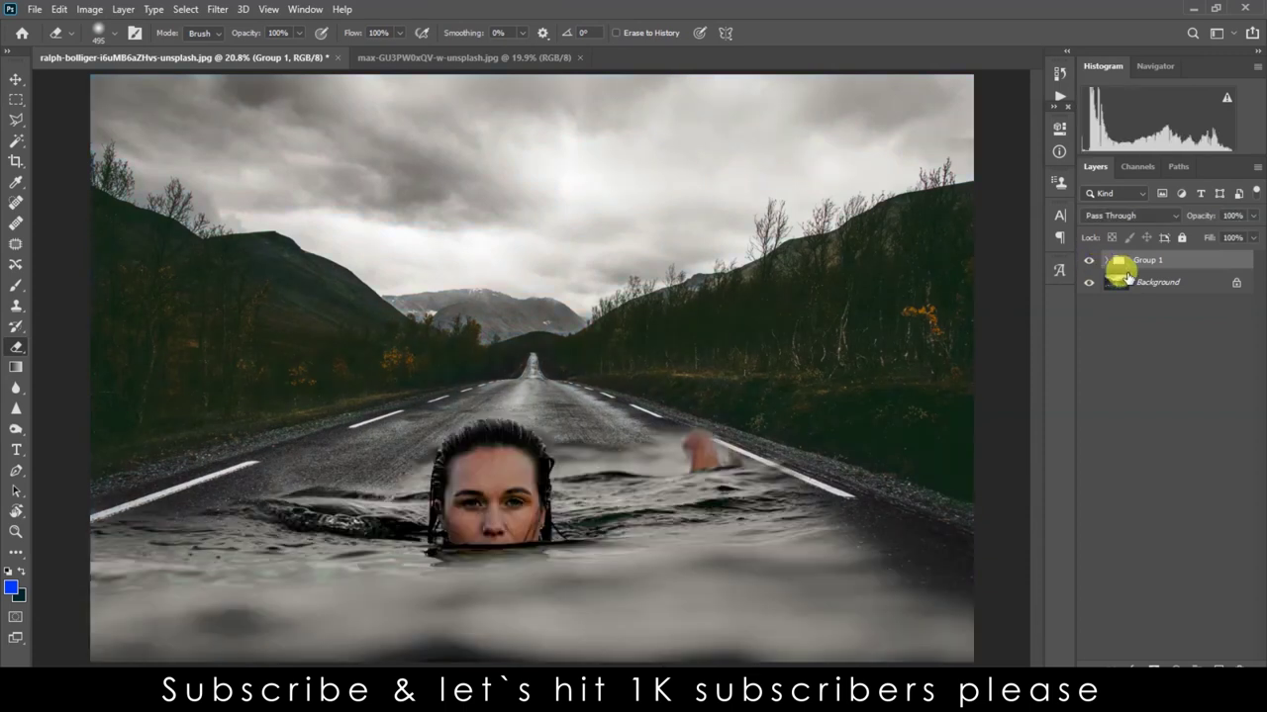
pyautogui.click(1158, 288)
pyautogui.rightClick(1168, 287)
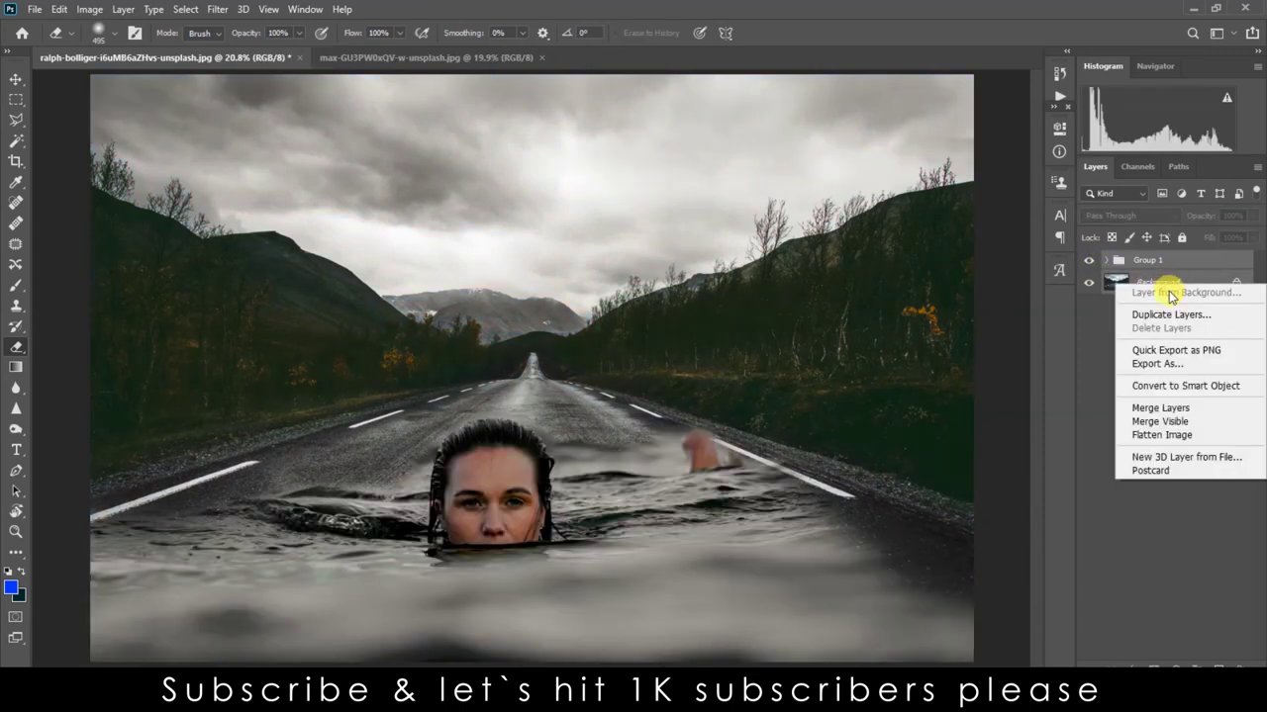
pyautogui.click(1167, 415)
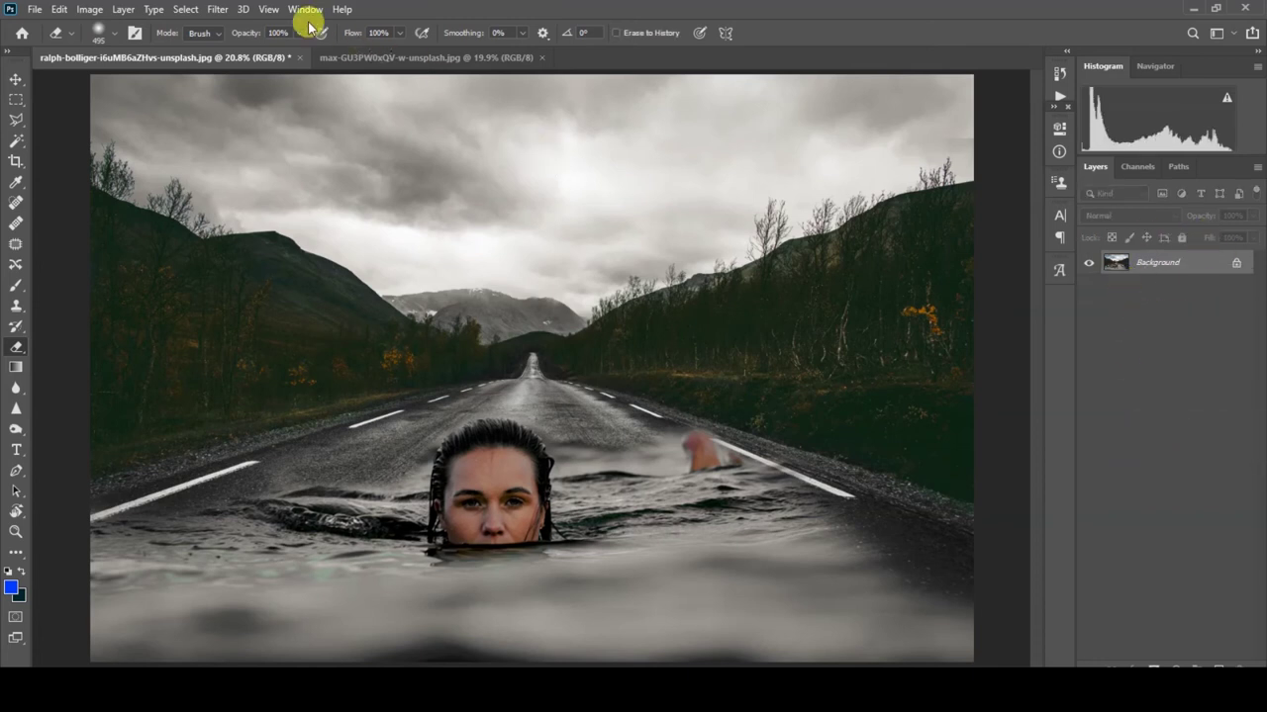
# Apply an 18 px Tilt-Shift blur focused on the swimmer's face and fit the image on screen.
pyautogui.click(217, 9)
pyautogui.click(317, 183)
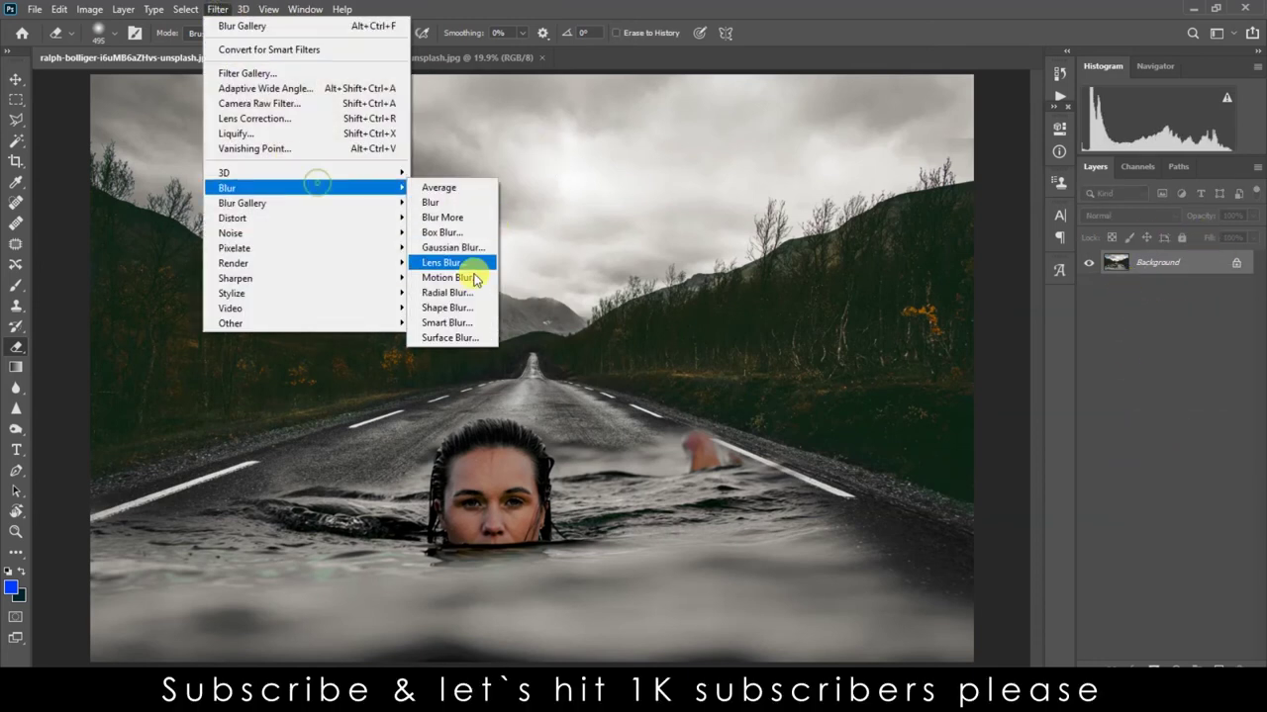
pyautogui.moveTo(242, 203)
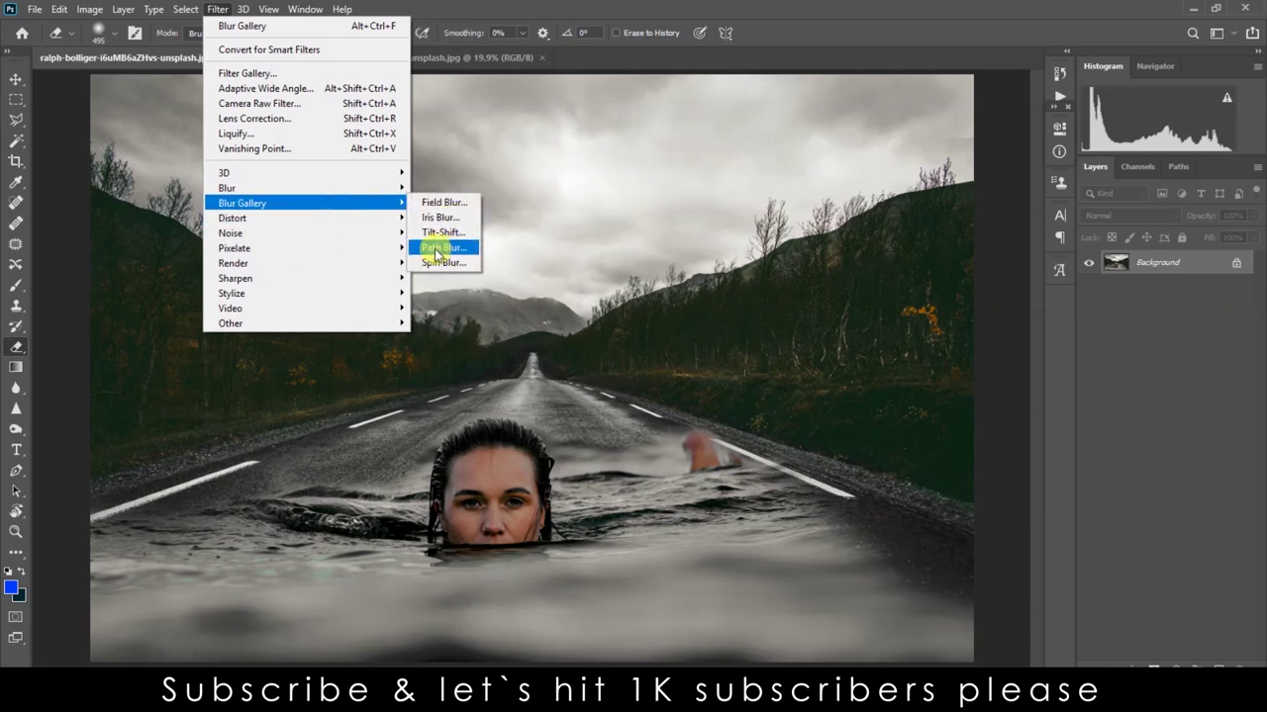
pyautogui.click(441, 232)
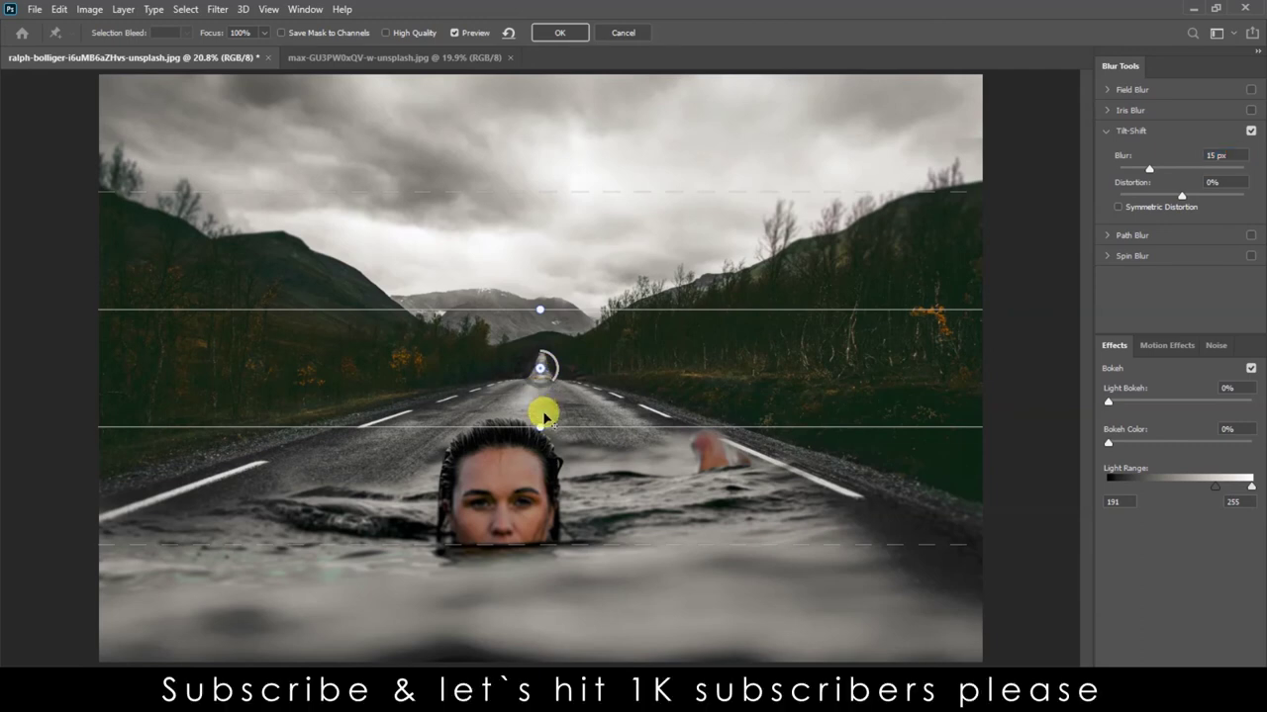
pyautogui.moveTo(544, 413); pyautogui.dragTo(535, 486)
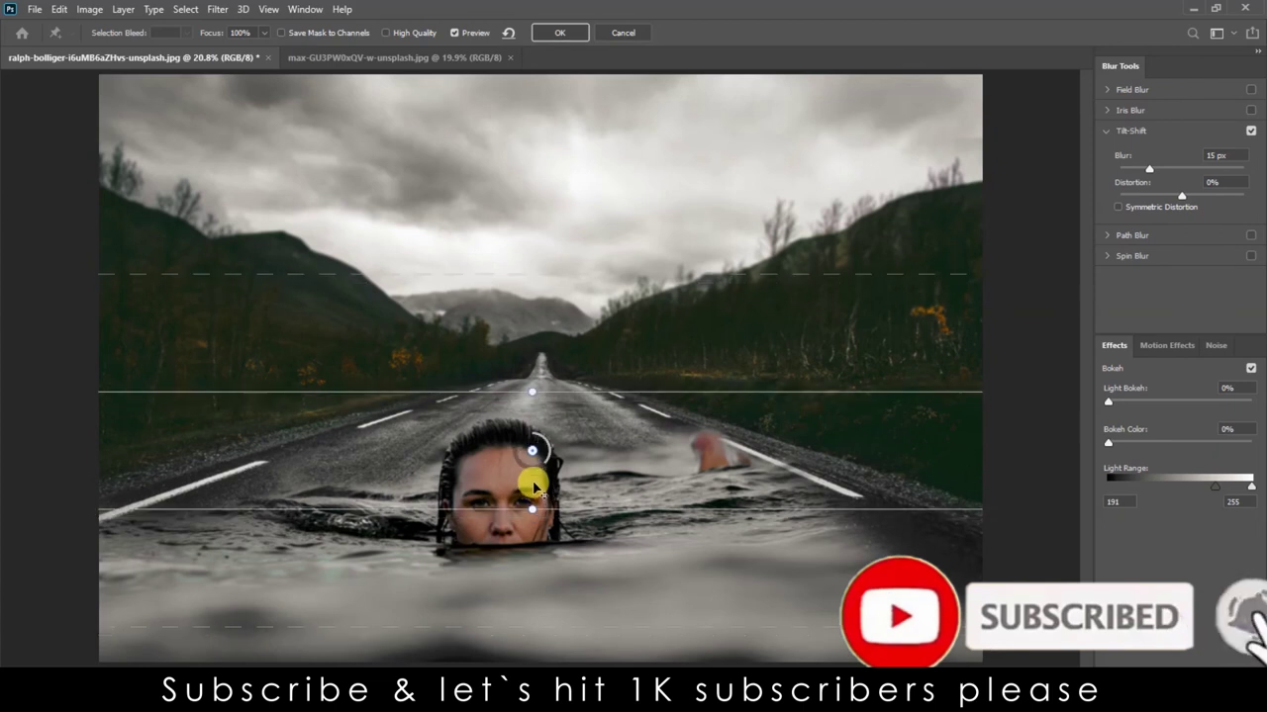
pyautogui.moveTo(535, 487)
pyautogui.mouseDown()
pyautogui.moveTo(544, 465)
pyautogui.moveTo(521, 461)
pyautogui.moveTo(537, 469)
pyautogui.mouseUp()
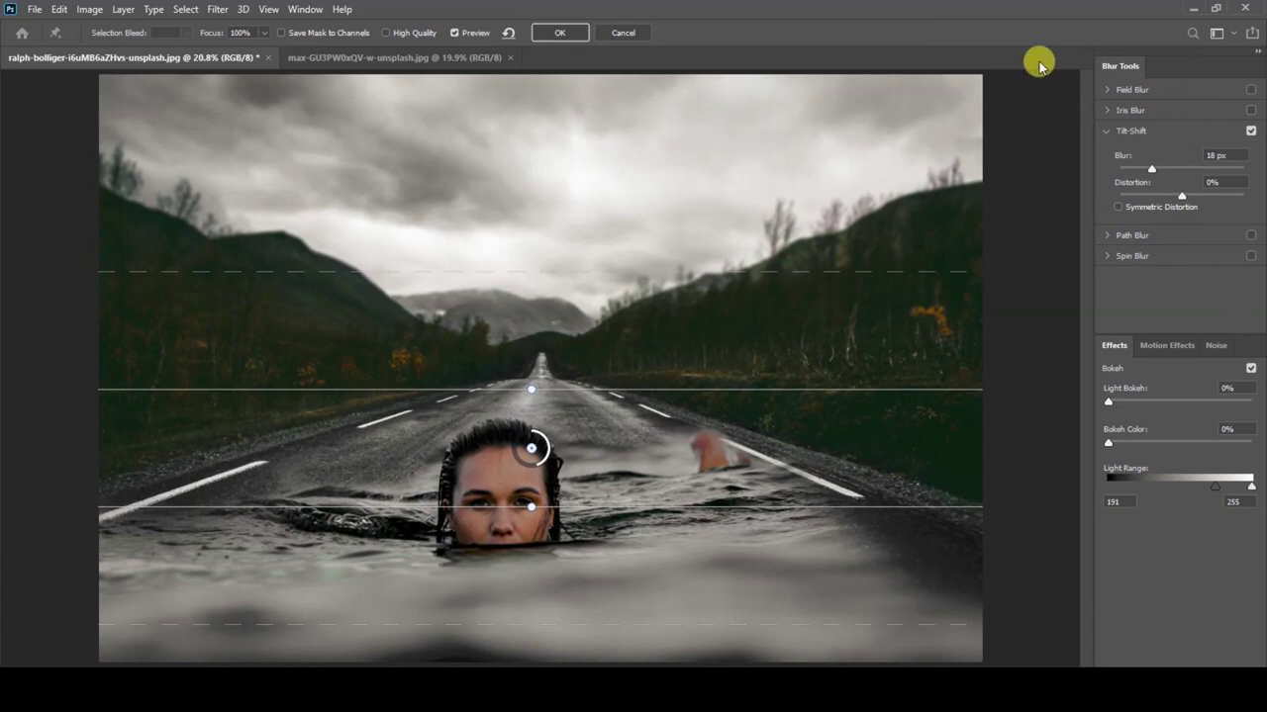
pyautogui.click(577, 34)
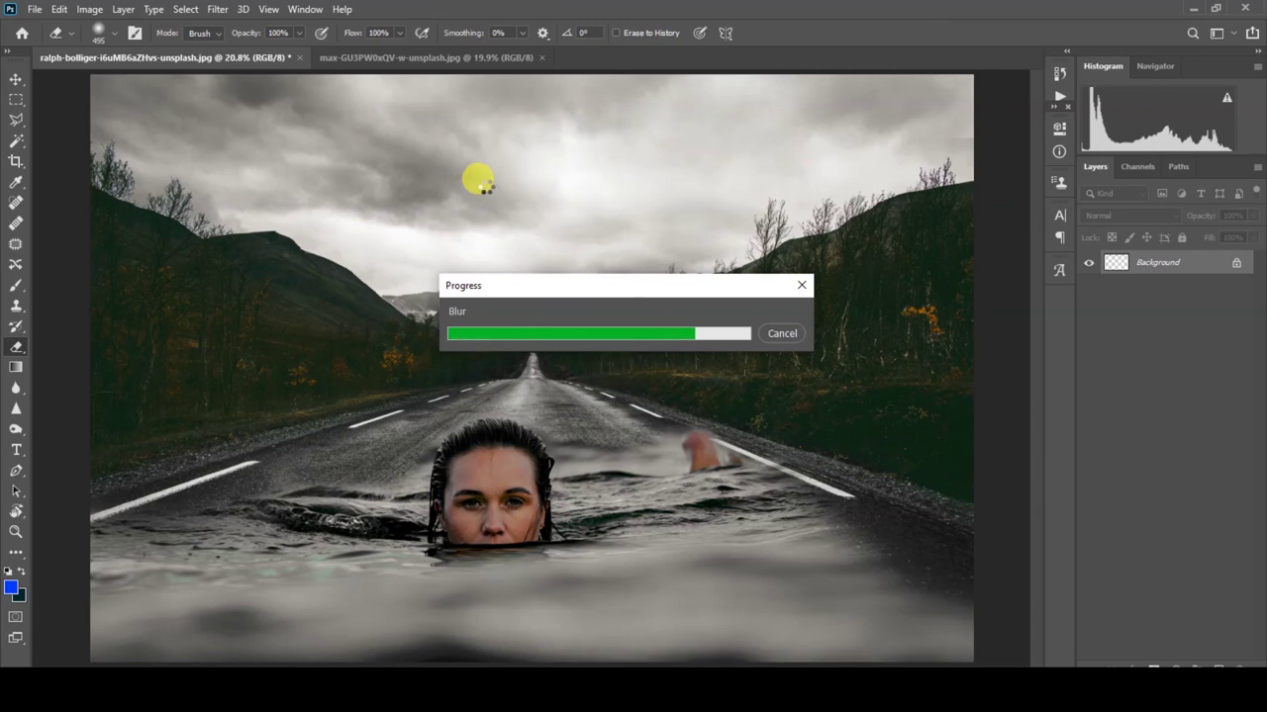
pyautogui.rightClick(514, 354)
pyautogui.click(524, 362)
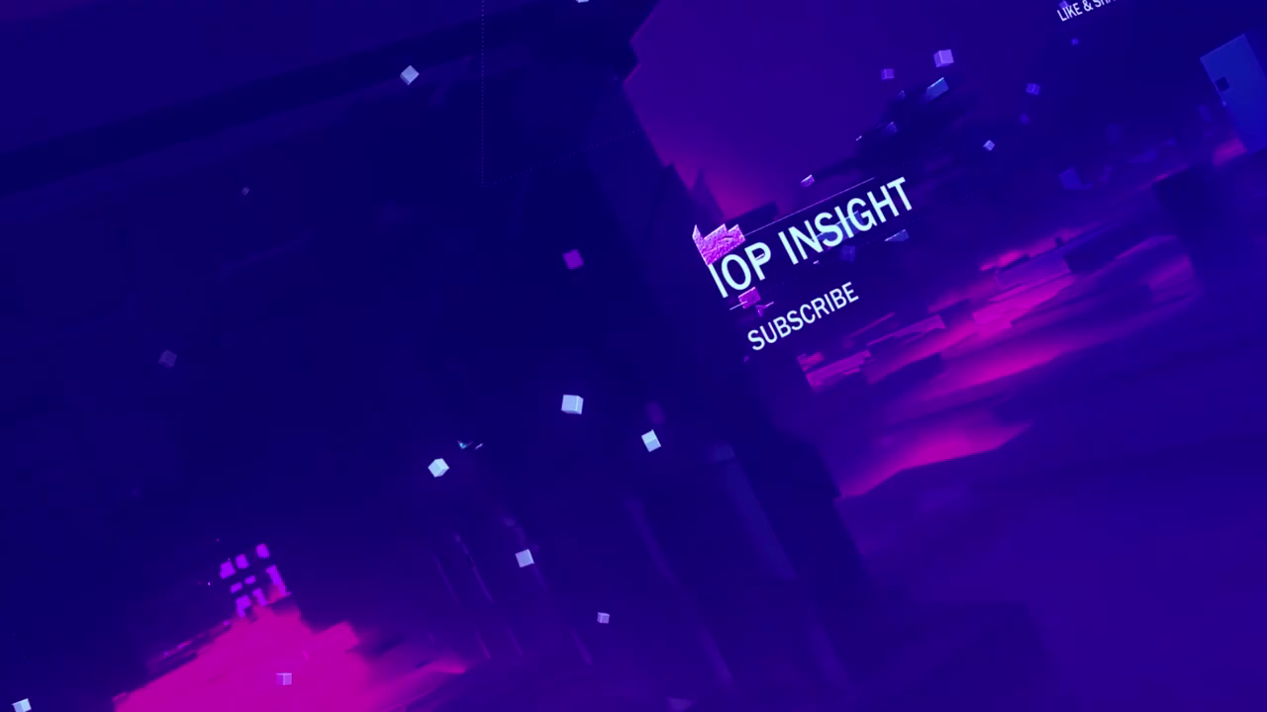